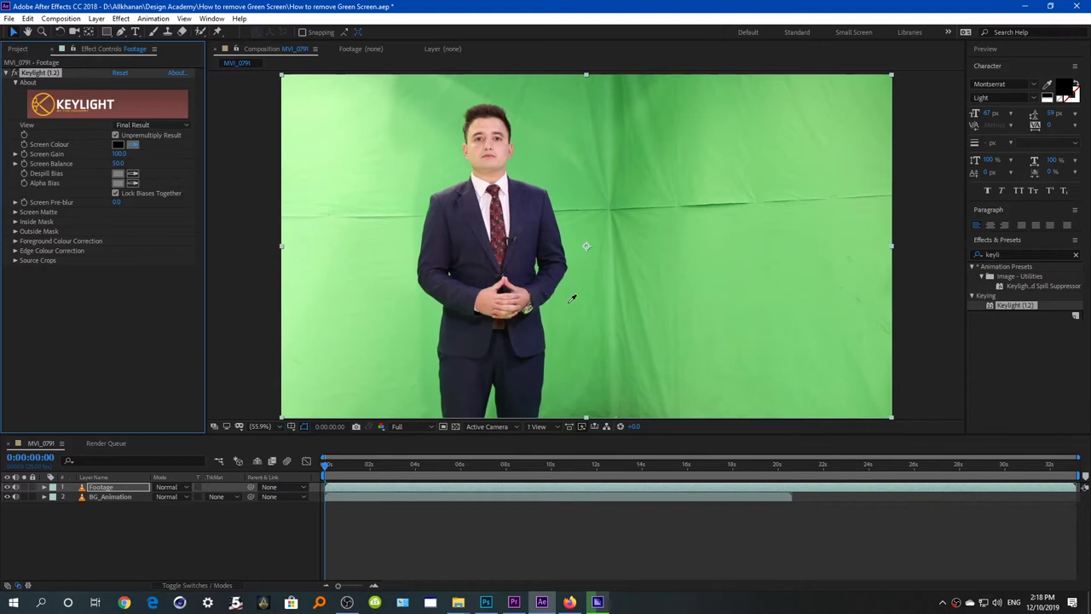
Sample the green backdrop beside the presenter as Keylight's Screen Colour and fit the composition in the viewer.
left_click(560, 290)
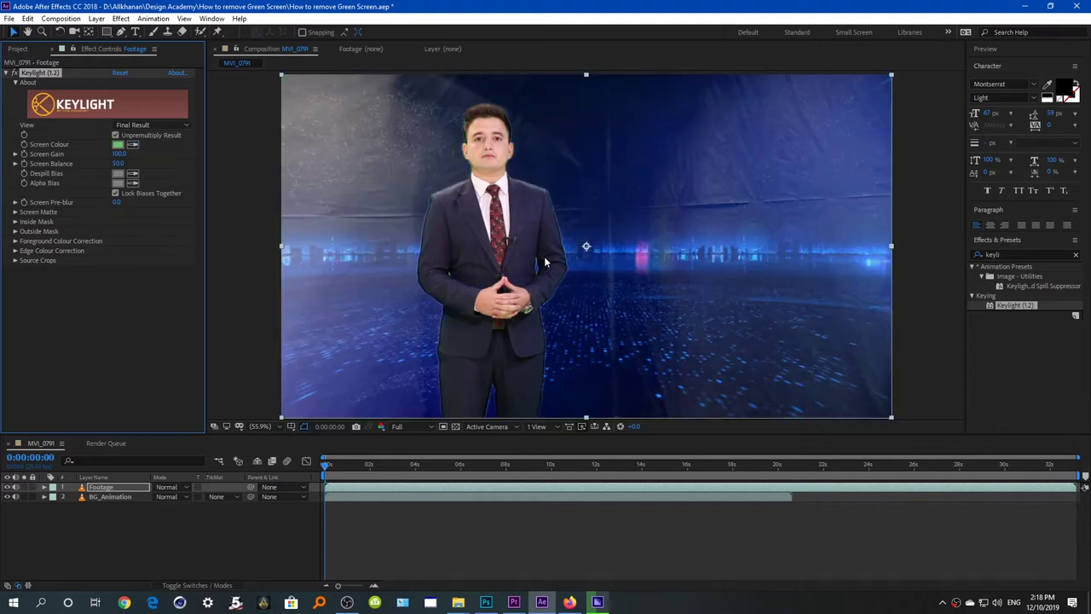
scroll(752, 203, "up", 8)
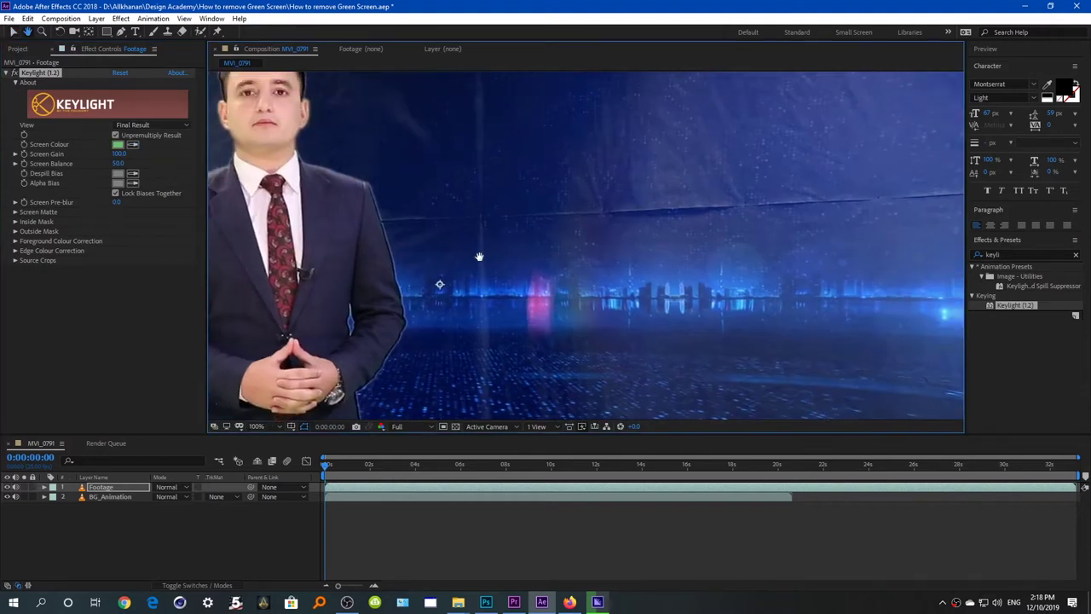
scroll(609, 241, "down", 4)
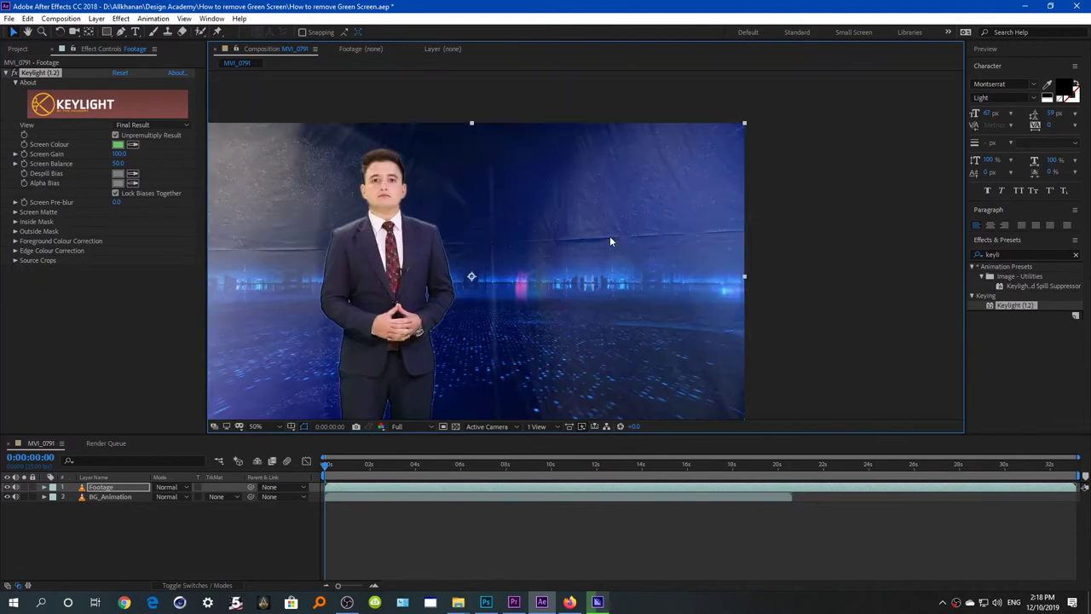
left_click(271, 426)
left_click(273, 233)
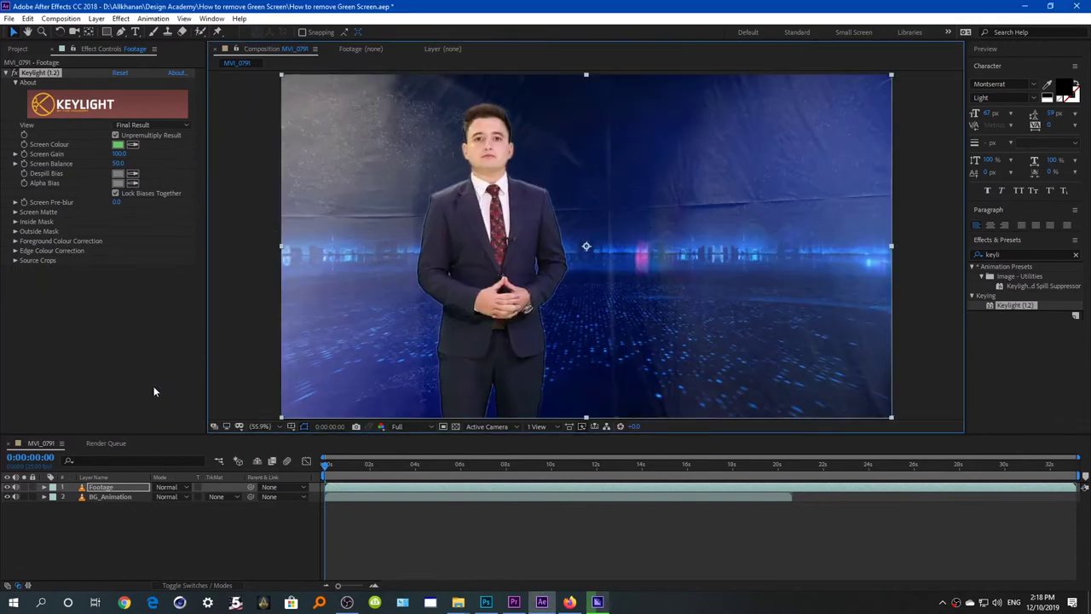
Search the effects for "matt" and apply Matte Choker to the Footage layer.
left_click(1005, 253)
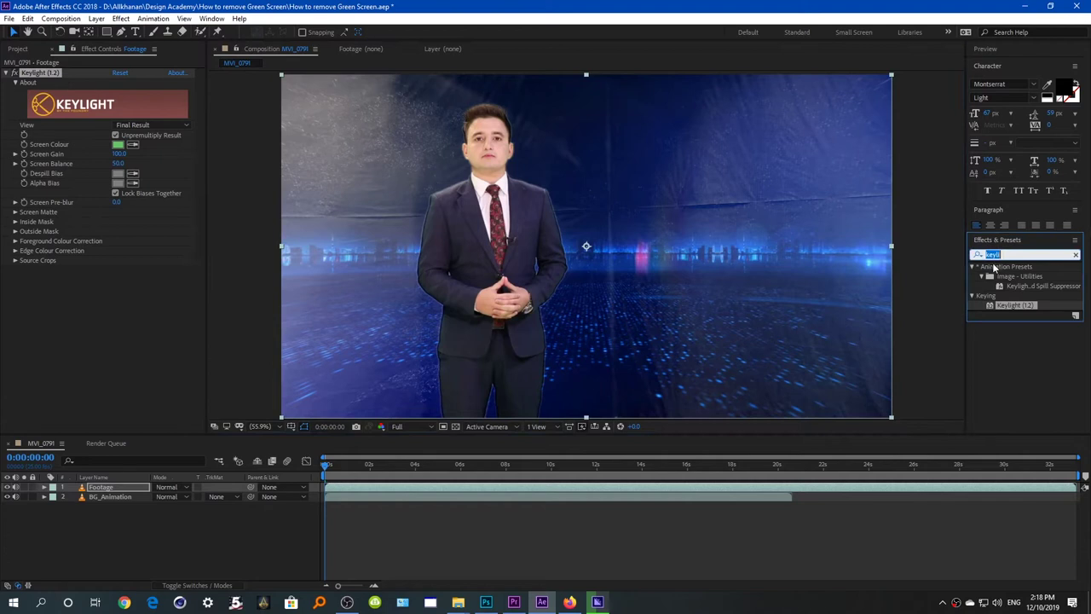
type("matt")
left_click_drag(1014, 355, 615, 278)
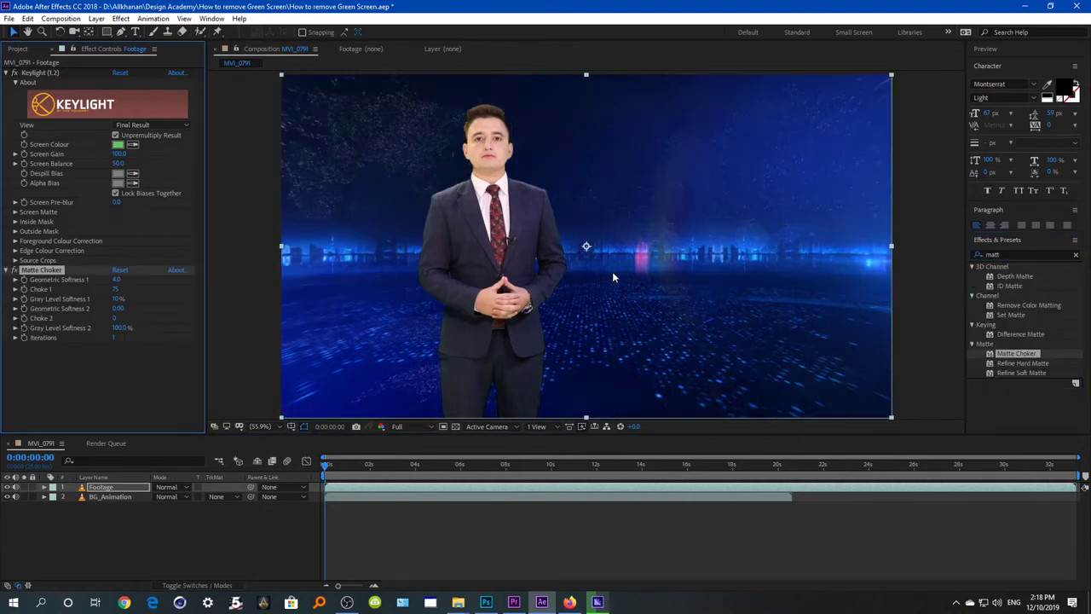
scroll(612, 271, "up", 4)
left_click_drag(515, 213, 569, 305)
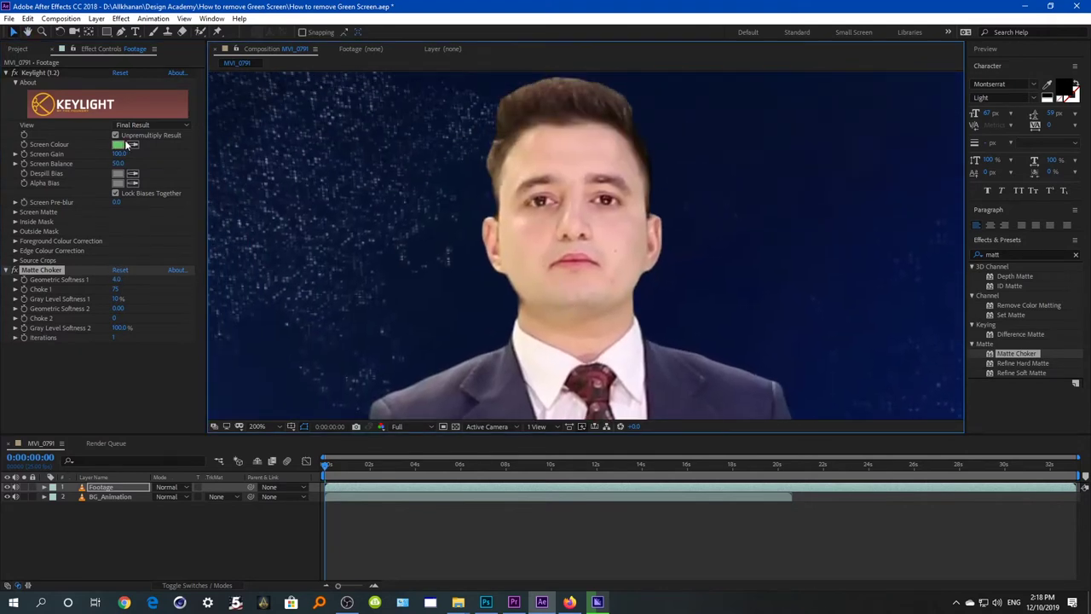
Disable Matte Choker and set Keylight's View to Combined Matte to examine the presenter's silhouette and backdrop.
left_click(14, 270)
left_click(145, 125)
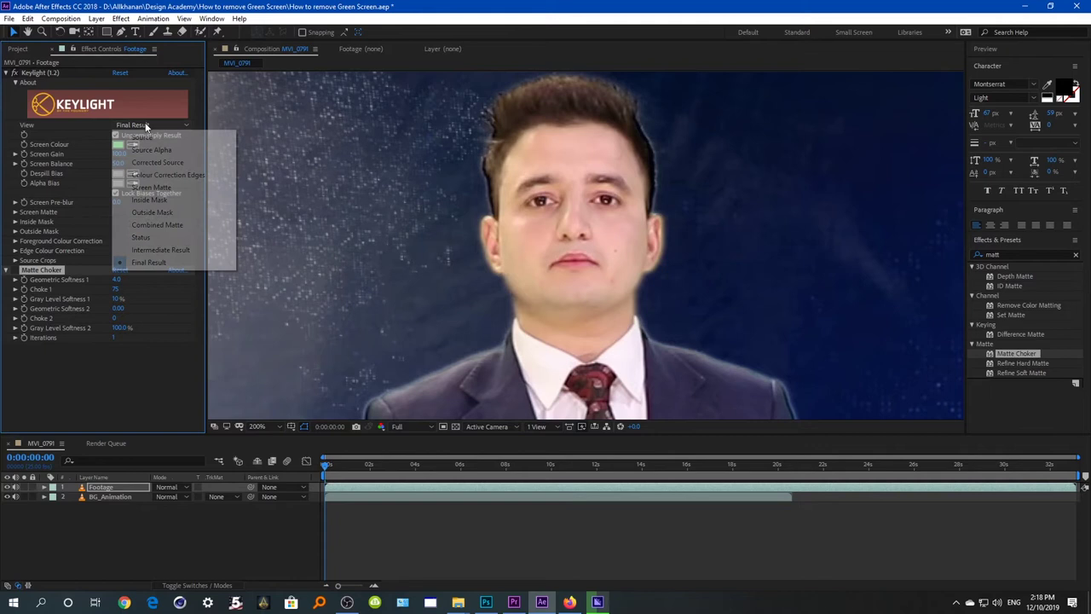
left_click(157, 225)
scroll(537, 244, "down", 1)
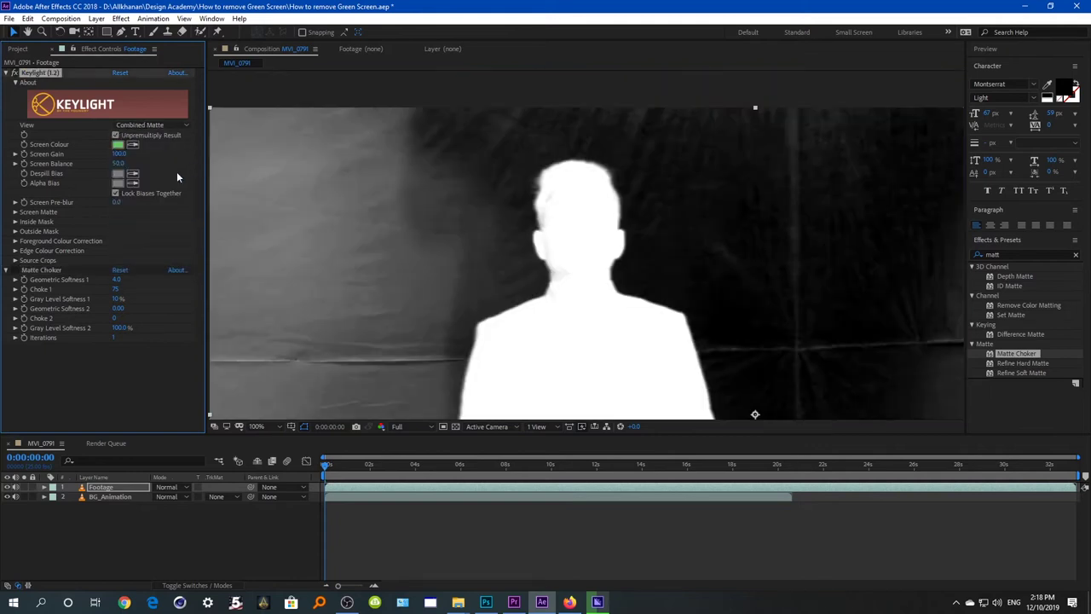
scroll(374, 205, "down", 1)
scroll(430, 222, "up", 1)
left_click_drag(471, 225, 439, 94)
left_click_drag(445, 202, 431, 277)
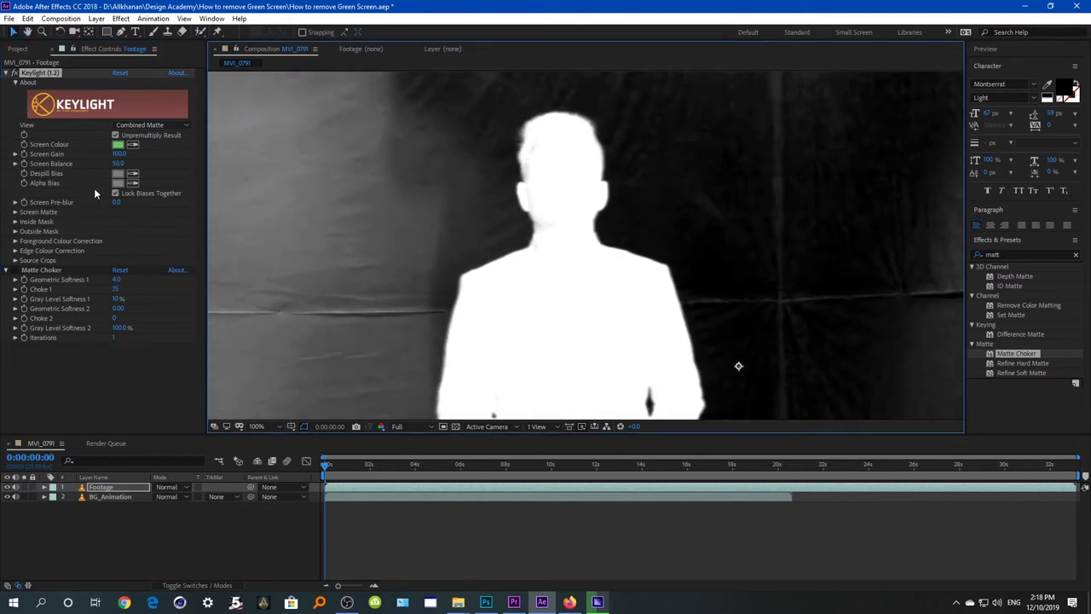
Set Keylight's Screen Balance to 0 and Screen Gain to 125 to darken the backdrop in the matte.
left_click_drag(119, 154, 94, 169)
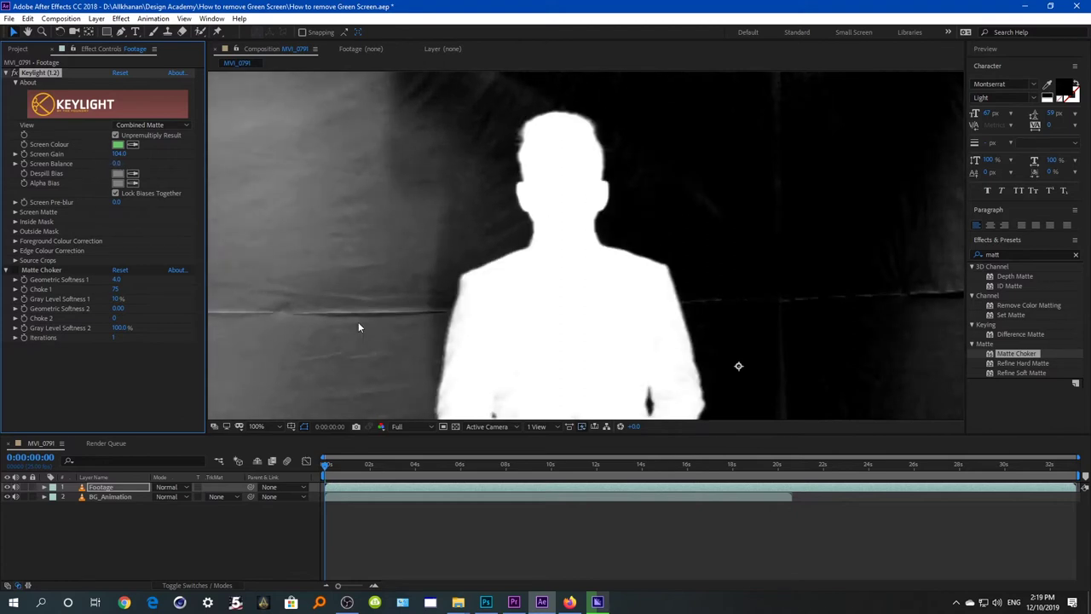
scroll(465, 298, "down", 3)
scroll(464, 306, "up", 1)
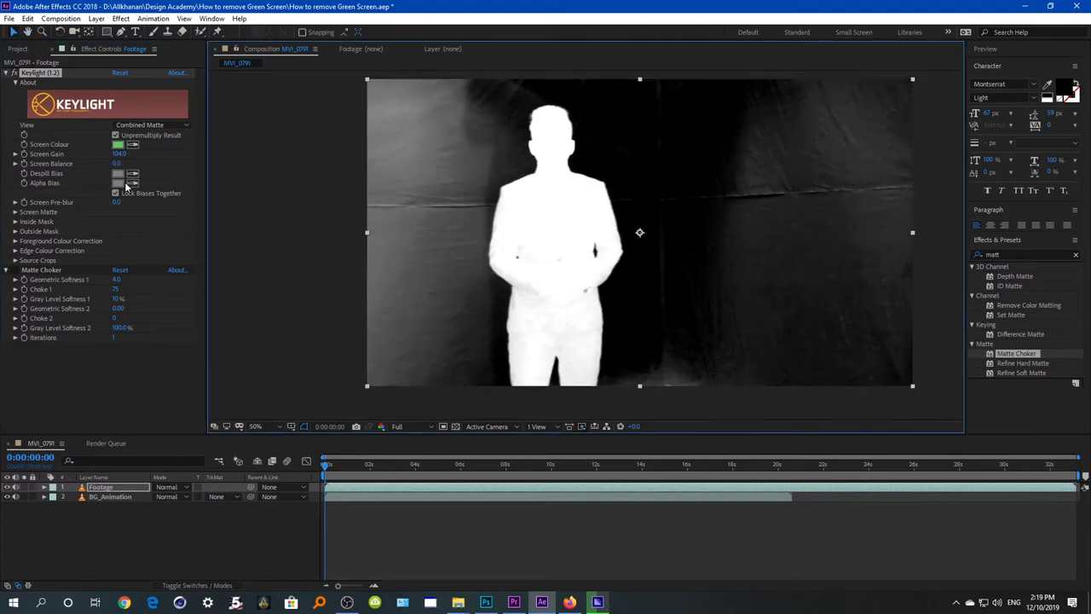
left_click_drag(121, 155, 132, 156)
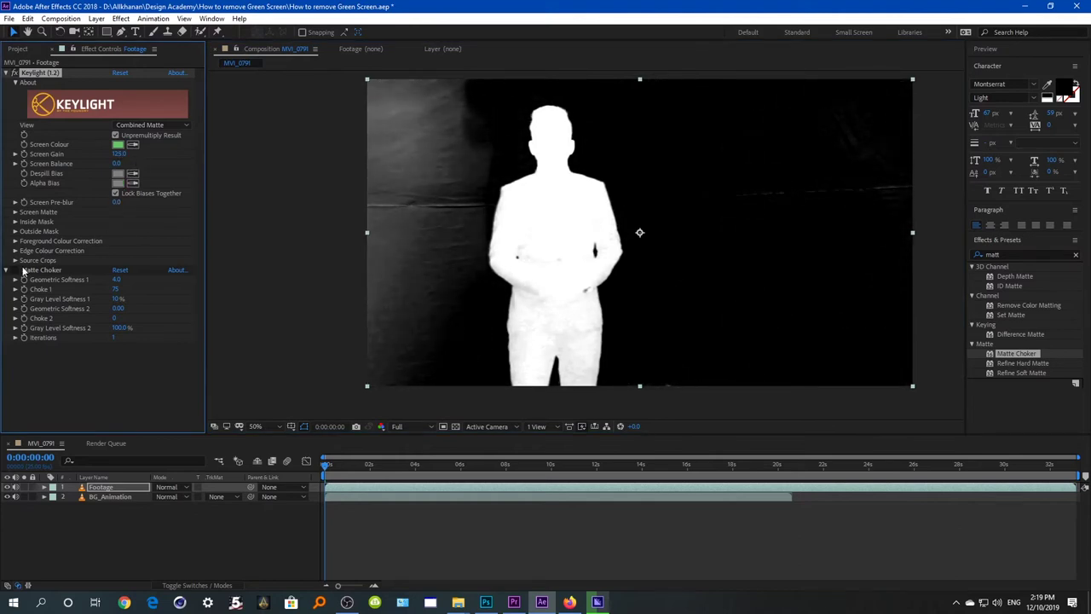
Enable Matte Choker and set Keylight's View to Final Result to check the keyed head and shoulders.
left_click(154, 125)
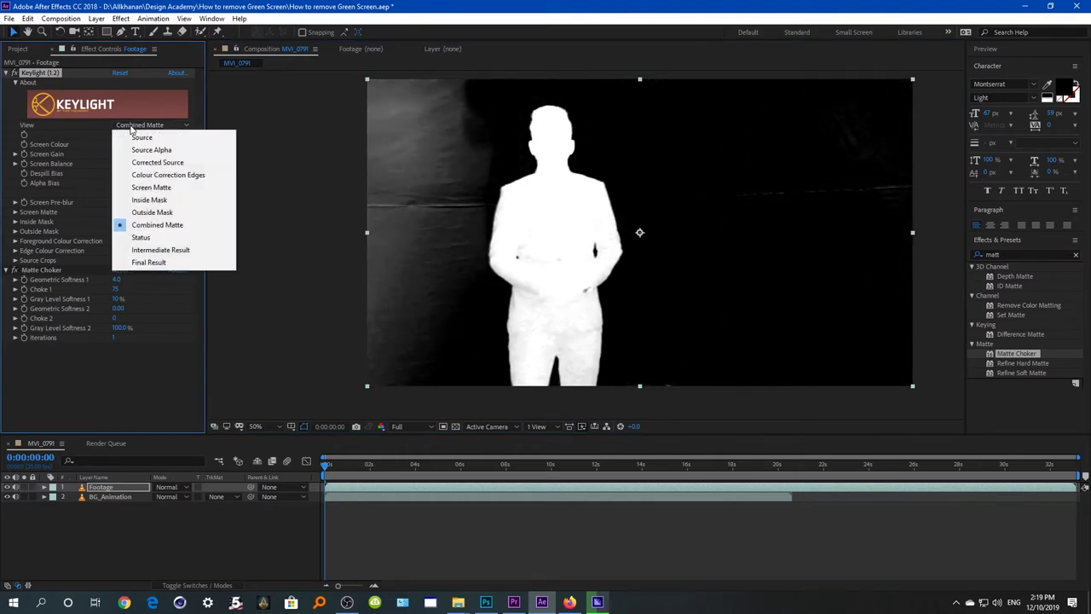
left_click(163, 260)
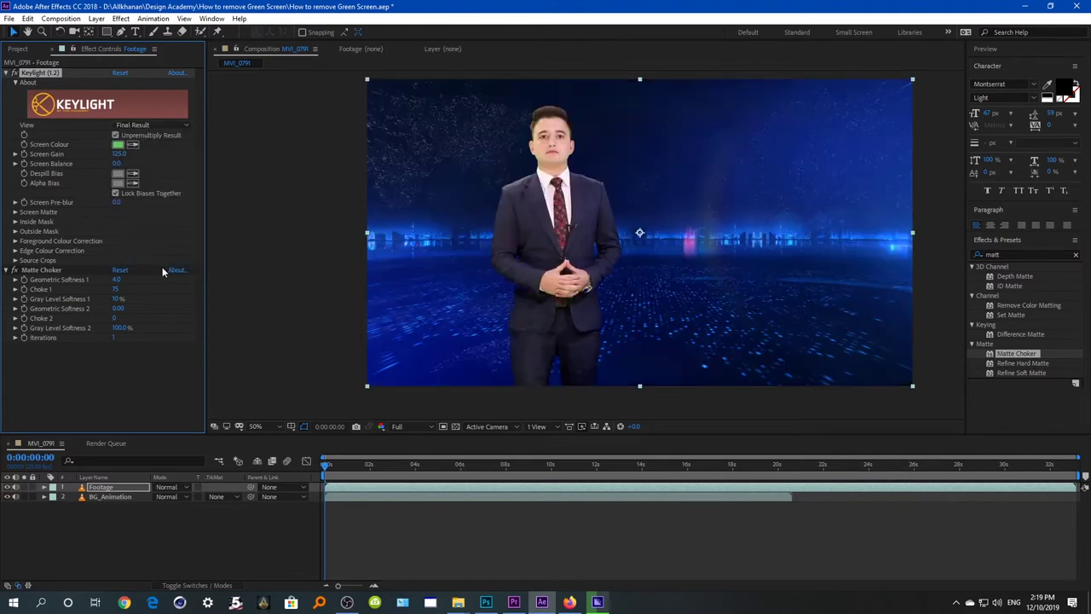
scroll(550, 159, "up", 1)
left_click_drag(443, 143, 439, 310)
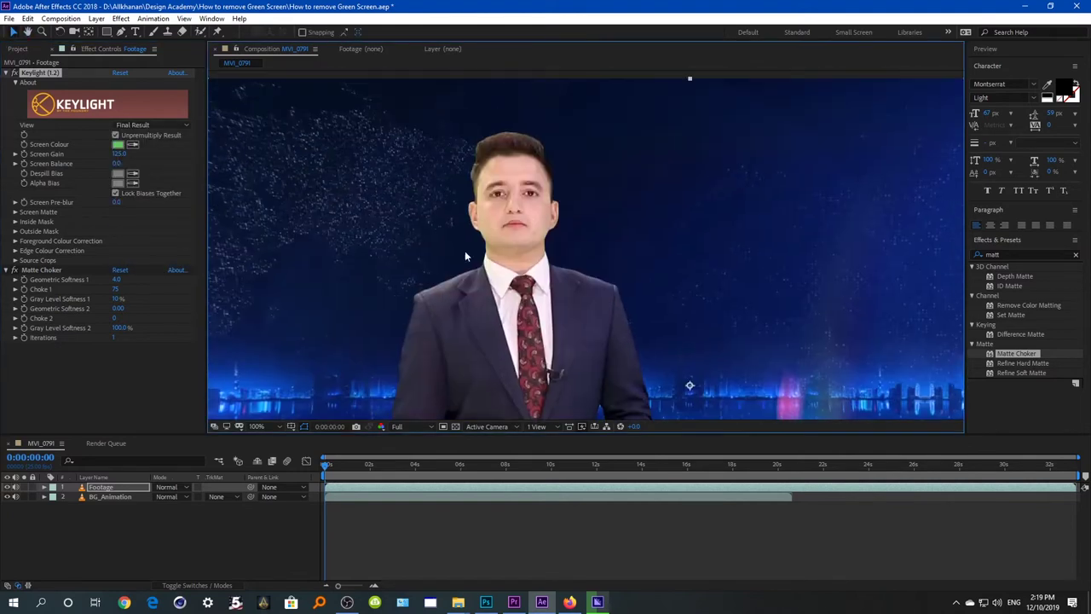
Raise Keylight's Screen Gain to 133 and fit the whole composition in the viewer.
mouse_move(120, 154)
left_mouse_down()
mouse_move(106, 155)
mouse_move(127, 155)
left_mouse_up()
scroll(510, 390, "down", 1)
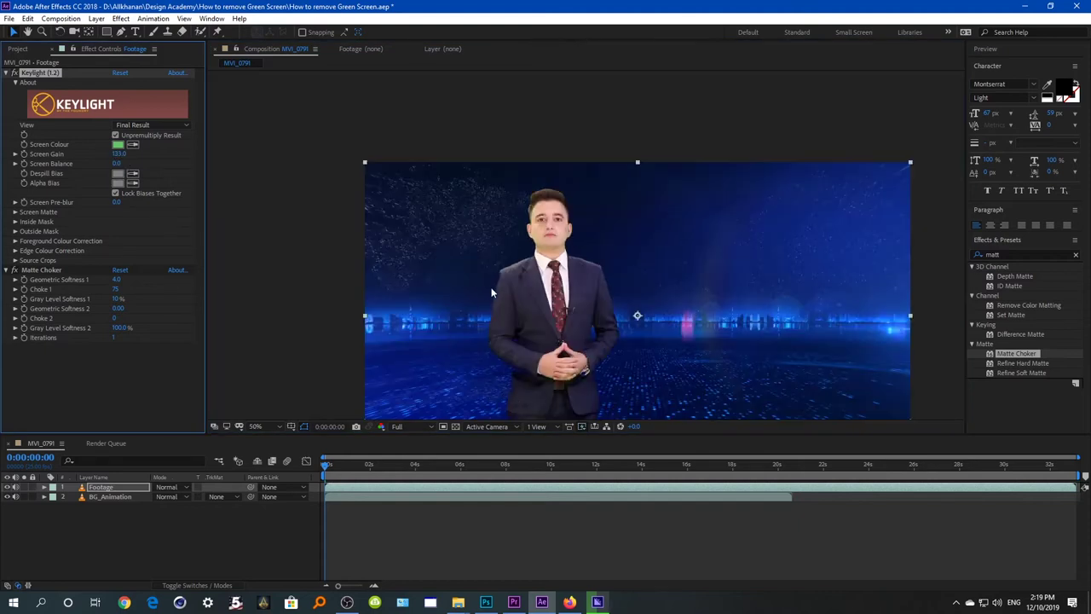
left_click_drag(492, 292, 431, 199)
left_click(268, 425)
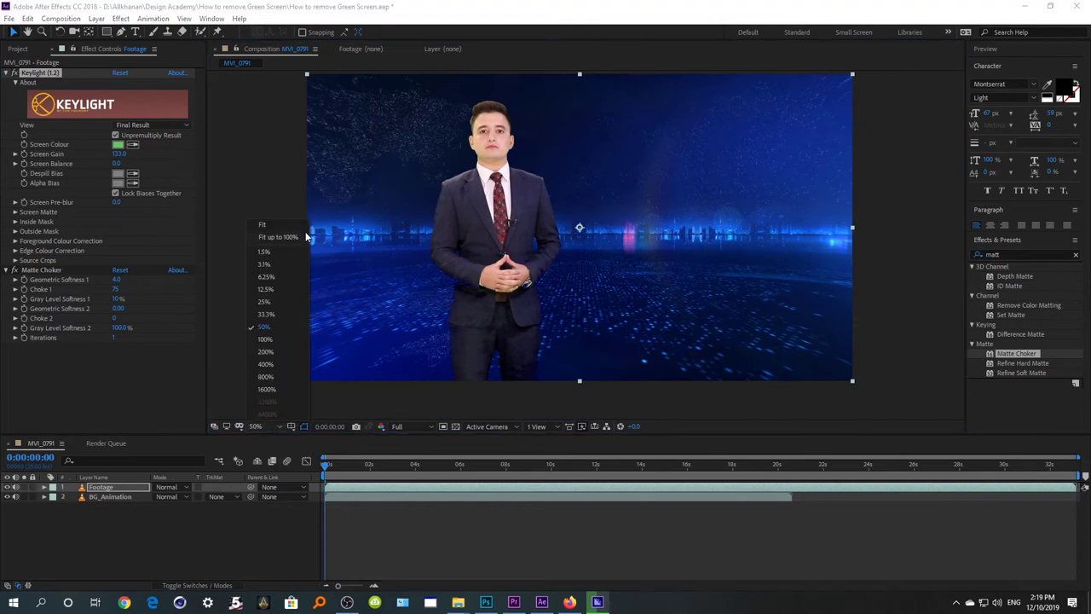
left_click(280, 225)
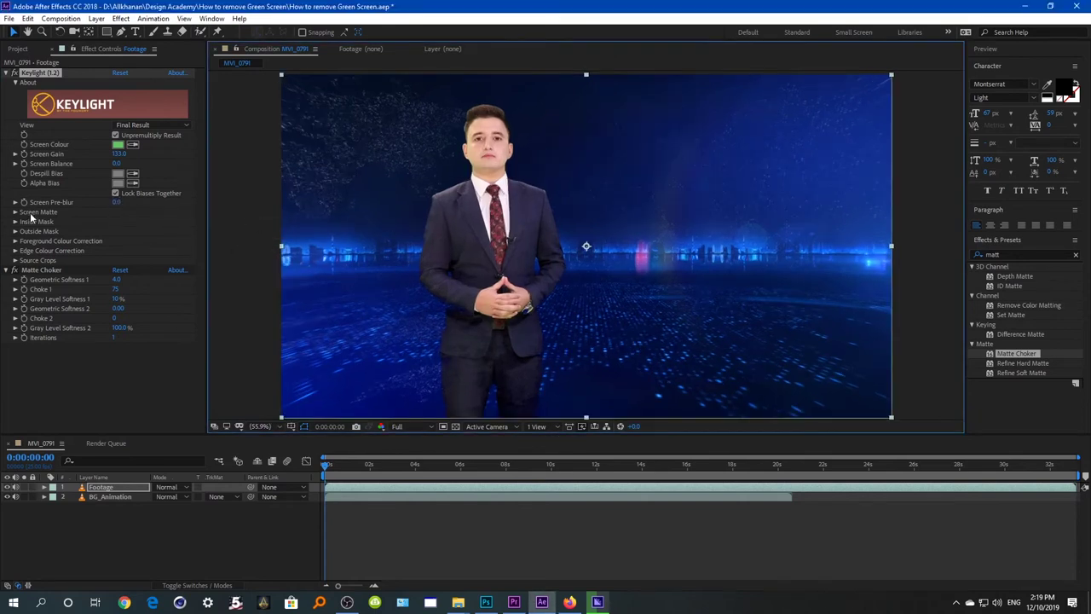
With Matte Choker off and the Combined Matte shown, set the Screen Matte's Clip Black to 44 and Clip White to 67.
left_click(14, 269)
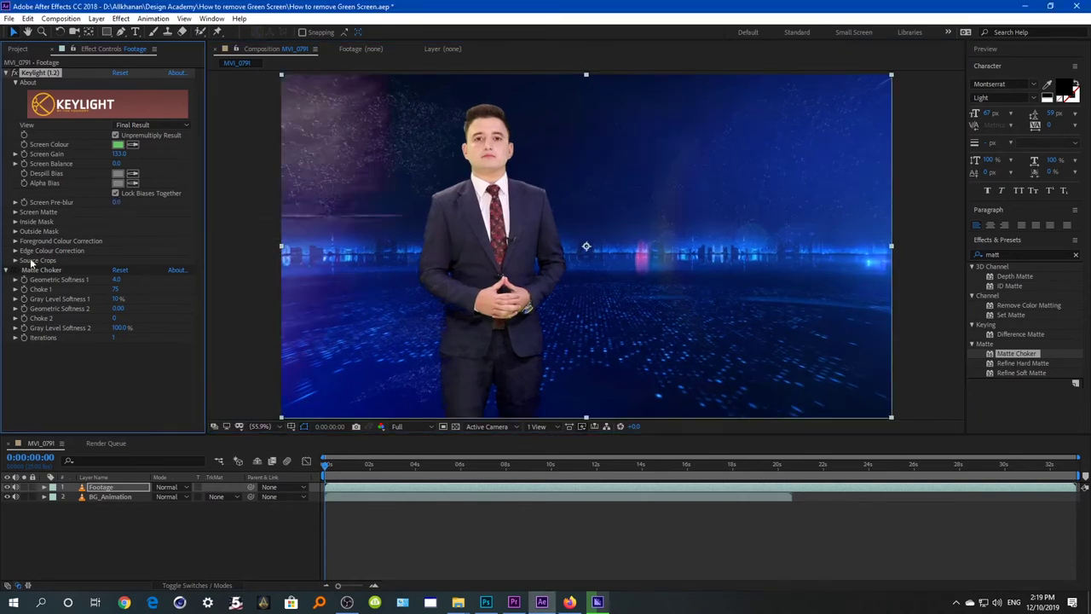
left_click(145, 125)
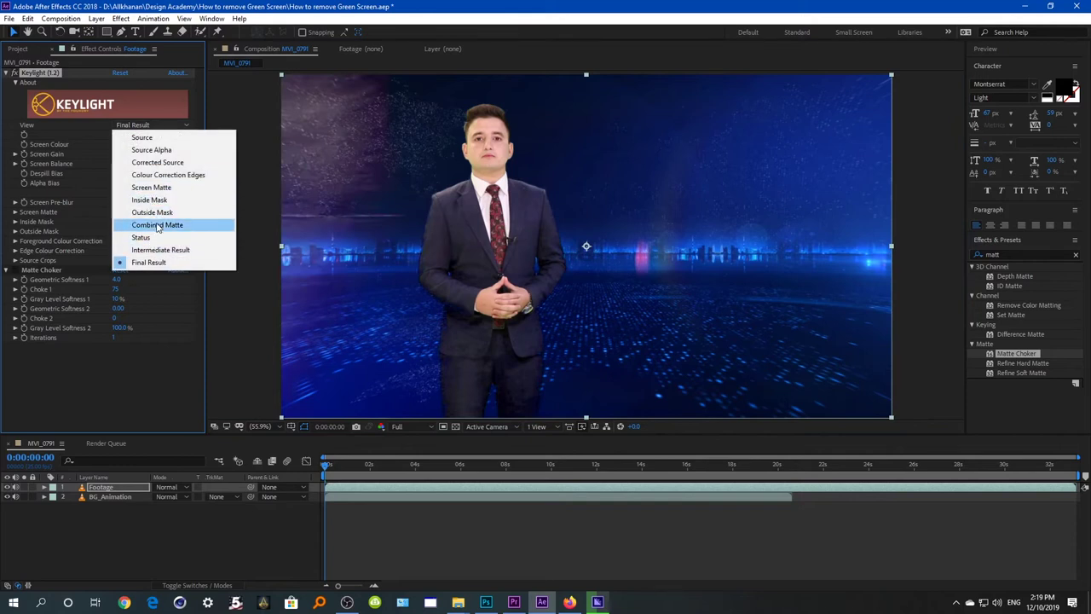
left_click(157, 225)
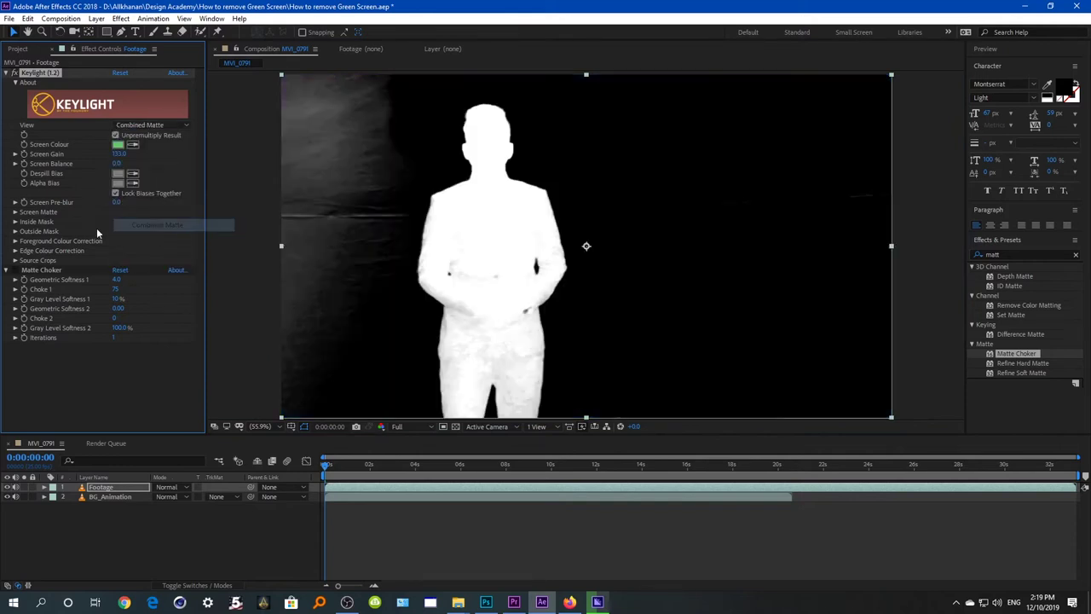
left_click(14, 211)
mouse_move(118, 221)
left_mouse_down()
mouse_move(131, 222)
mouse_move(109, 234)
mouse_move(120, 221)
left_mouse_up()
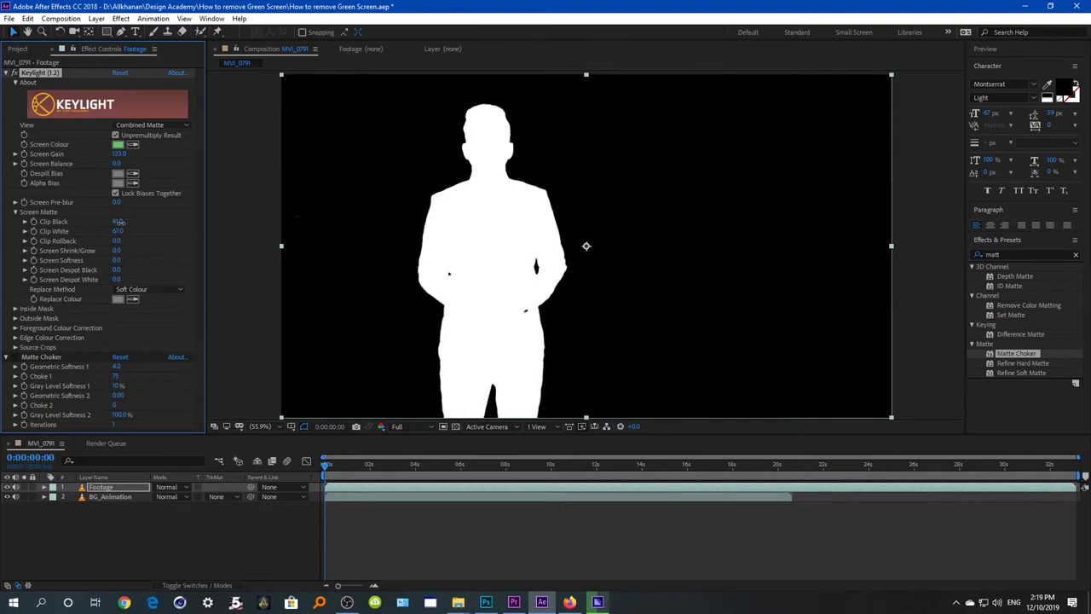
scroll(453, 132, "up", 3)
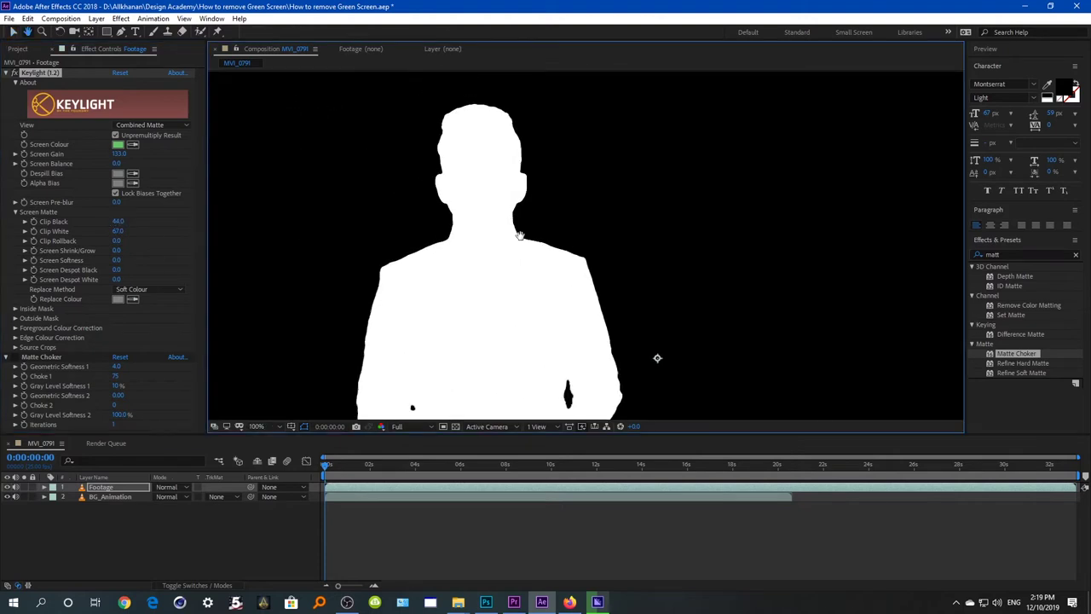
scroll(484, 306, "down", 2)
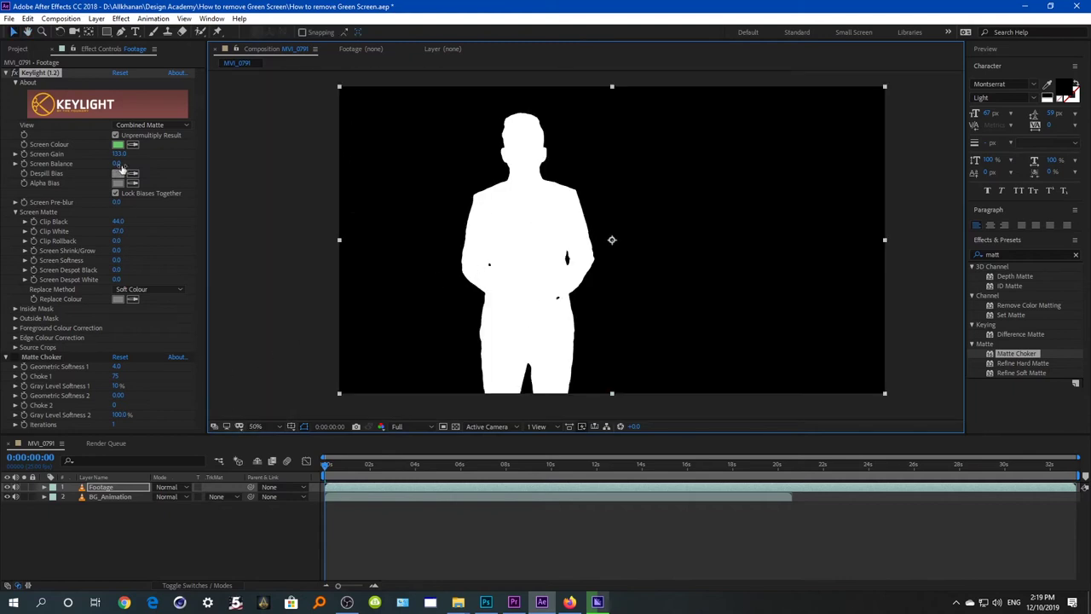
Set Keylight's View back to Final Result and inspect the suit edges with Matte Choker off.
left_click(144, 127)
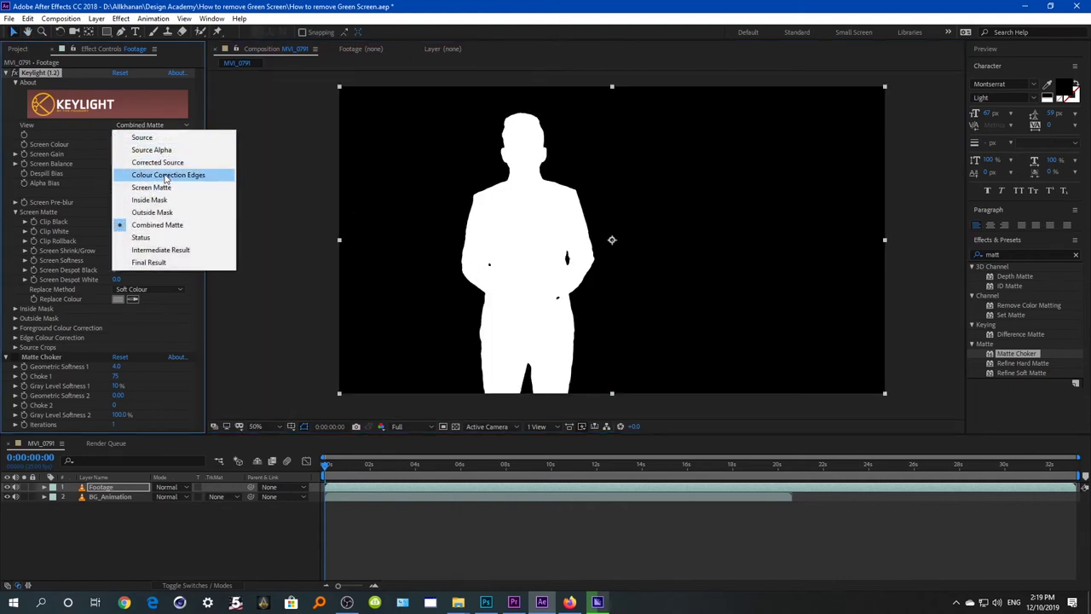
left_click(158, 262)
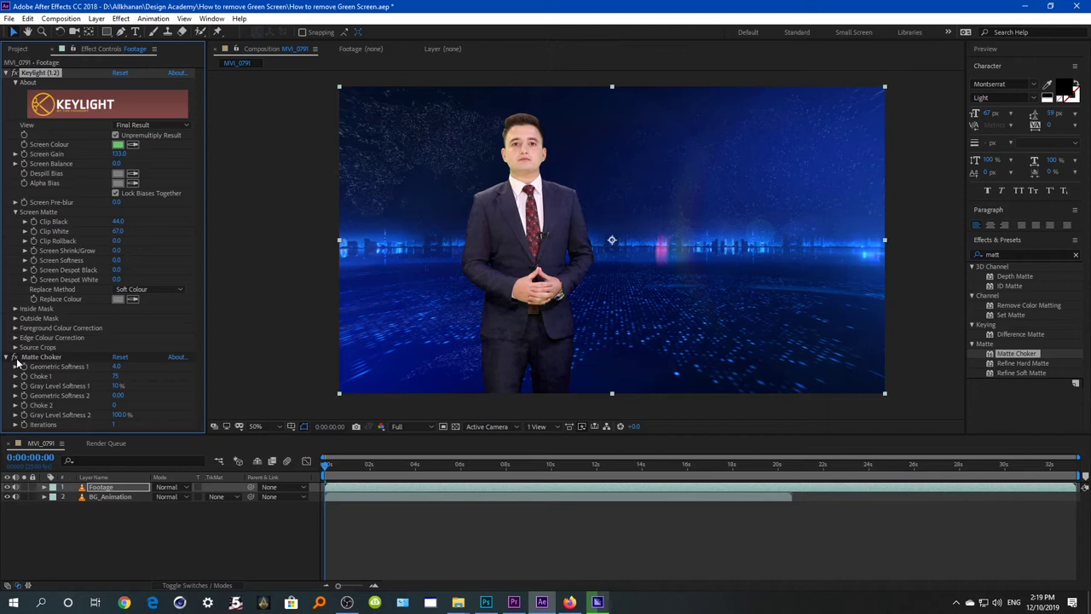
scroll(474, 259, "up", 2)
left_click_drag(328, 259, 452, 245)
scroll(452, 247, "up", 1)
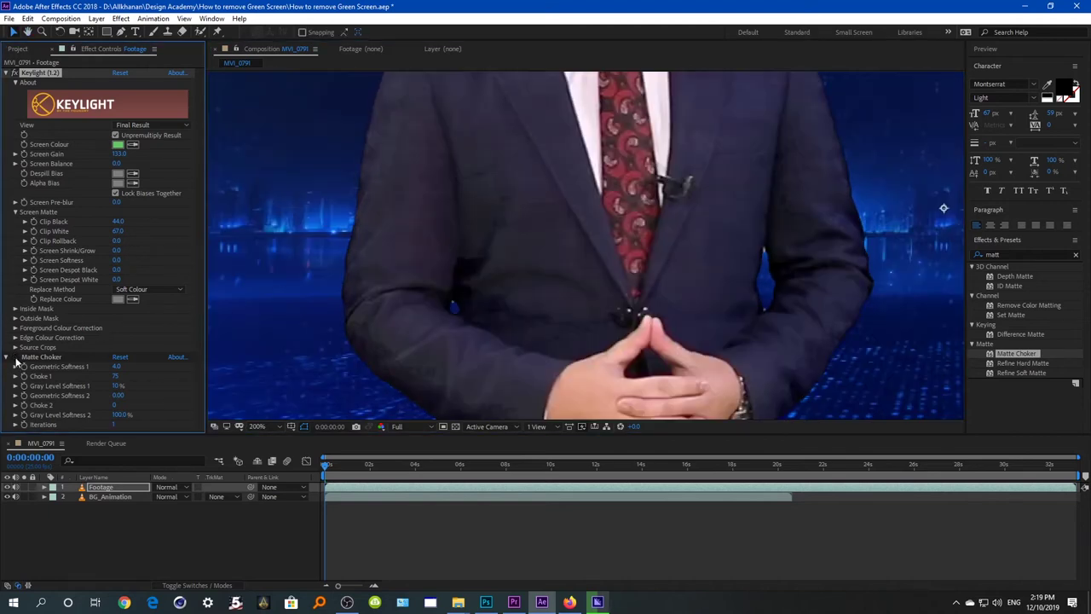
Toggle Keylight off and on to compare the suit with the original footage, and lower Screen Gain to 113.
left_click(16, 74)
left_click(16, 73)
left_click(15, 74)
left_click(15, 73)
left_click(16, 74)
left_click(16, 73)
scroll(569, 267, "down", 4)
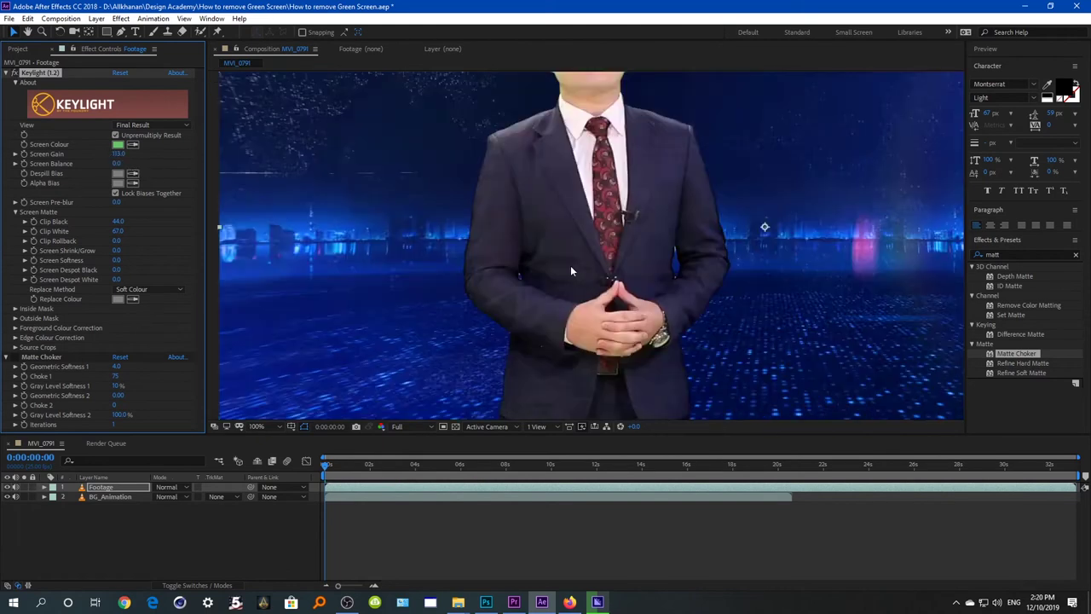
left_click(114, 491)
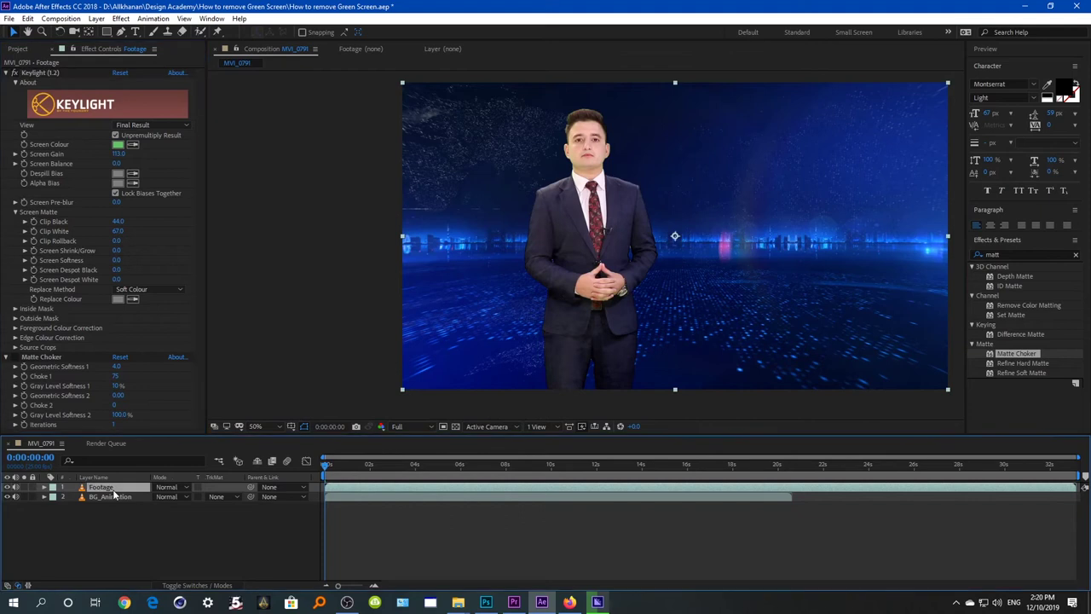
key("ctrl+d")
key("Delete")
Fit the whole composition in the viewer and re-enable Matte Choker on the Footage layer.
scroll(495, 266, "down", 1)
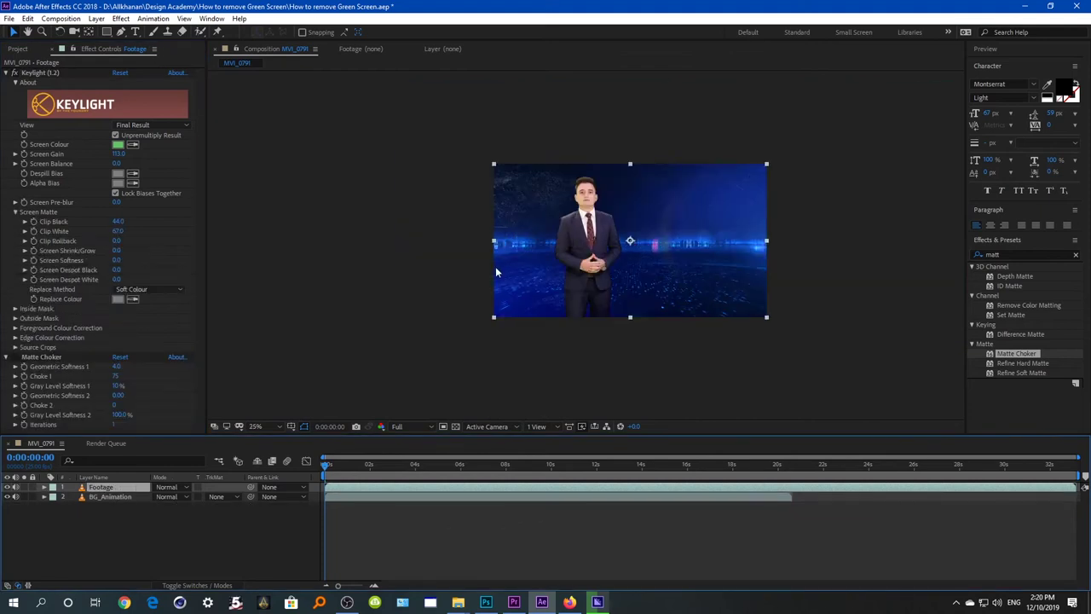
scroll(401, 256, "up", 1)
left_click(257, 426)
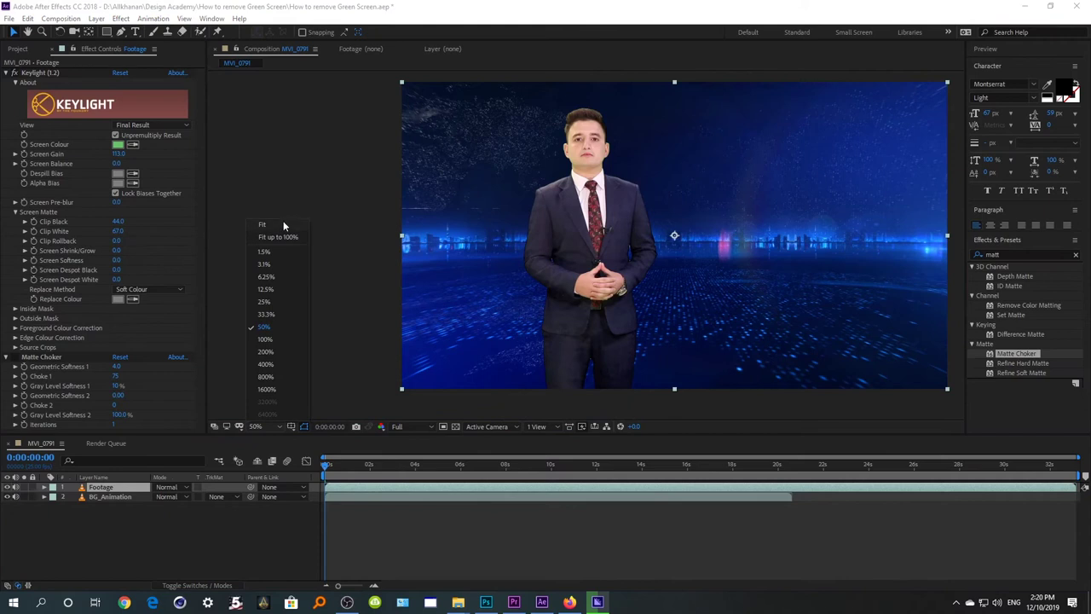
left_click(286, 225)
left_click(15, 357)
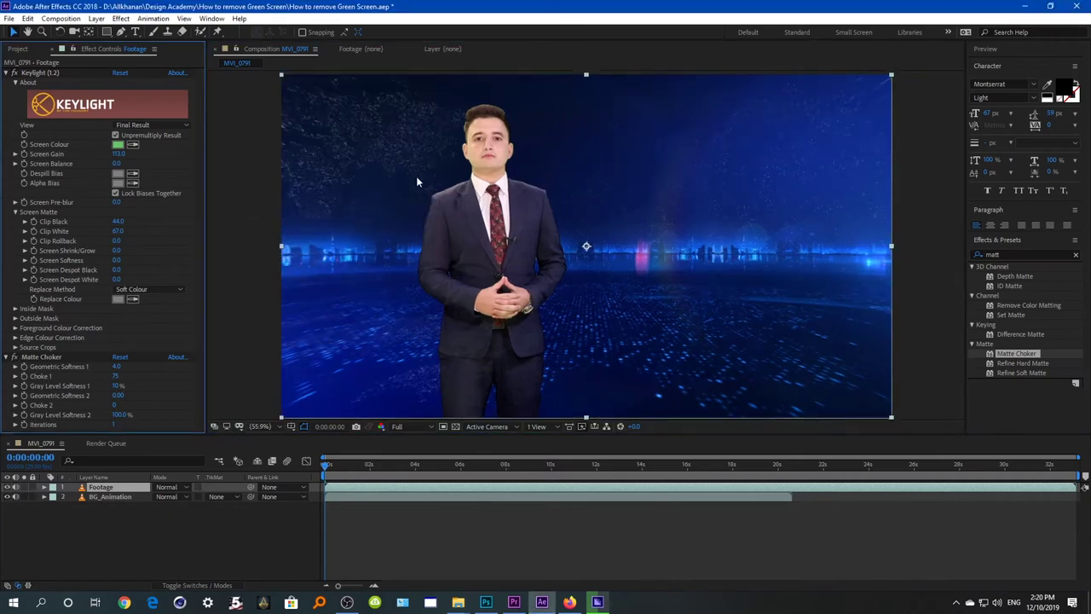
Scrub through the keyed composition, preview it from 0:00:06:15, and stop on the frame at 0:00:07:15.
left_click(260, 426)
left_click(266, 235)
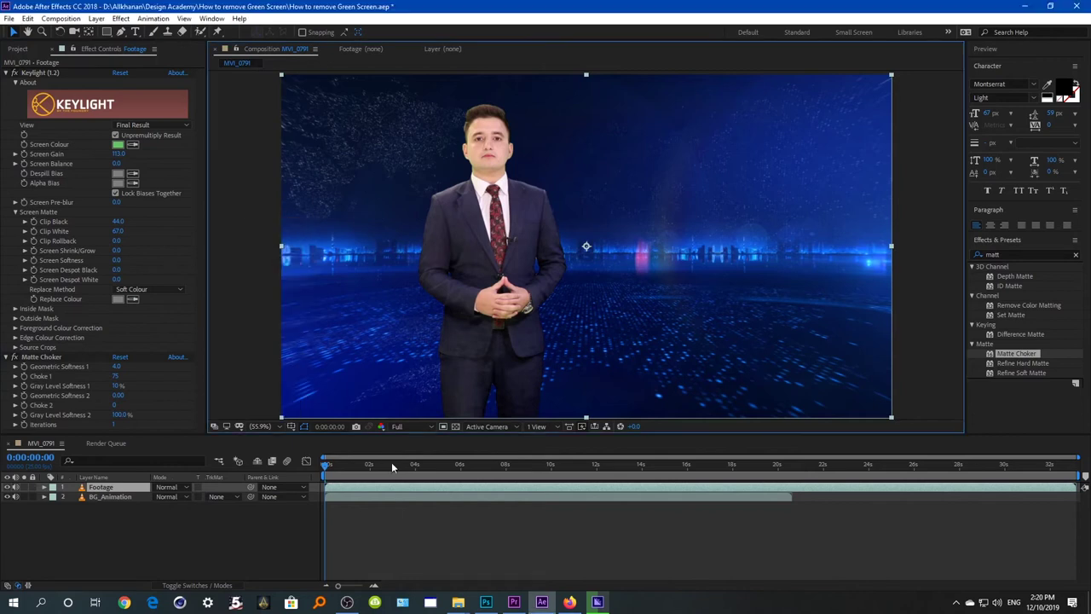
left_click(399, 426)
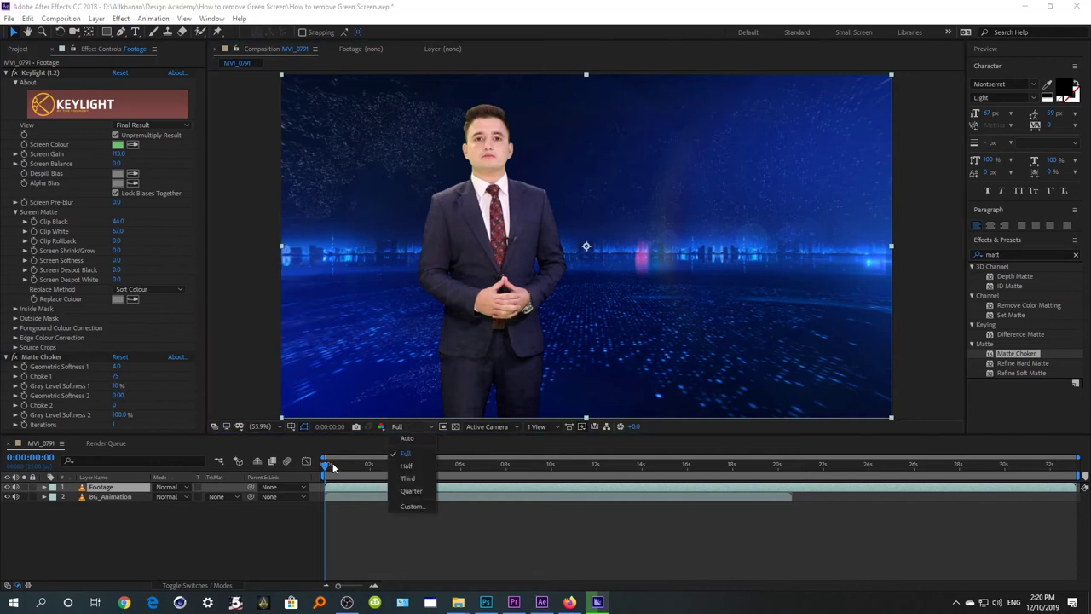
left_click(332, 467)
left_click_drag(331, 465, 402, 467)
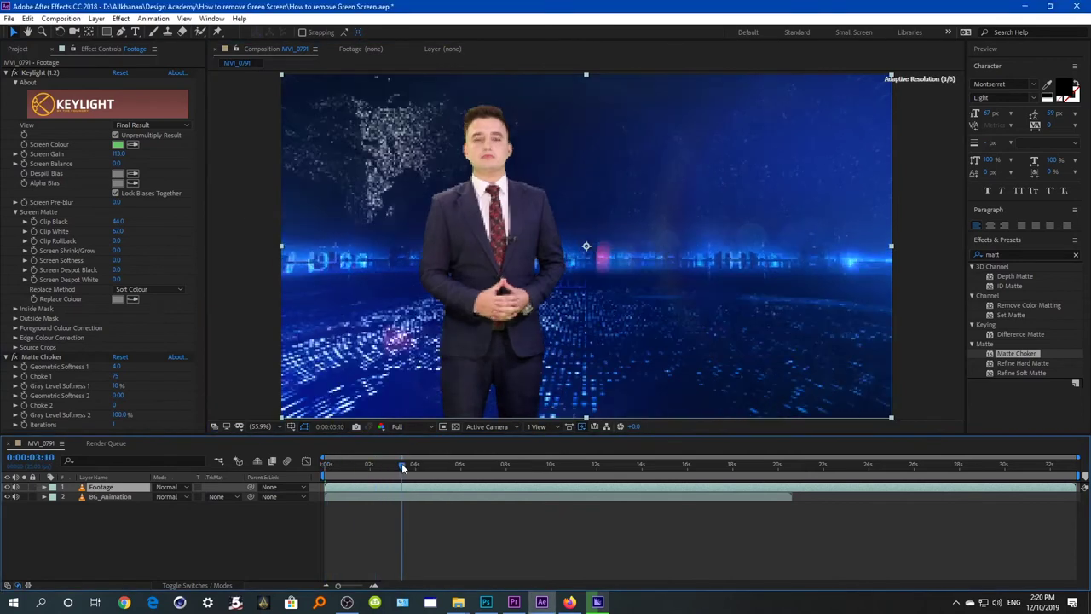
left_click(475, 477)
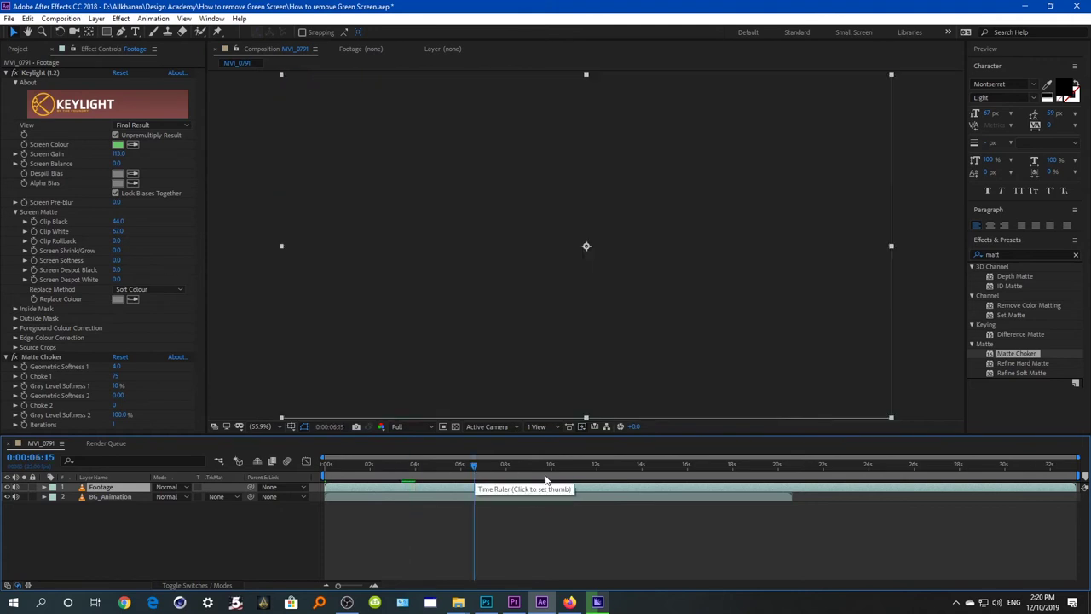
key("space")
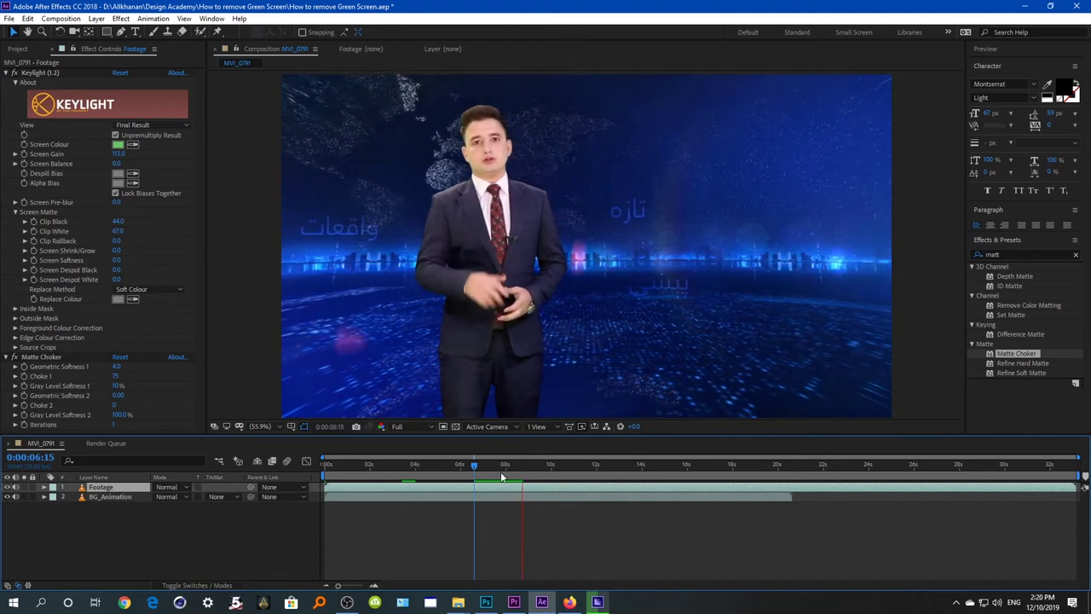
left_click(489, 481)
left_click_drag(488, 481, 499, 480)
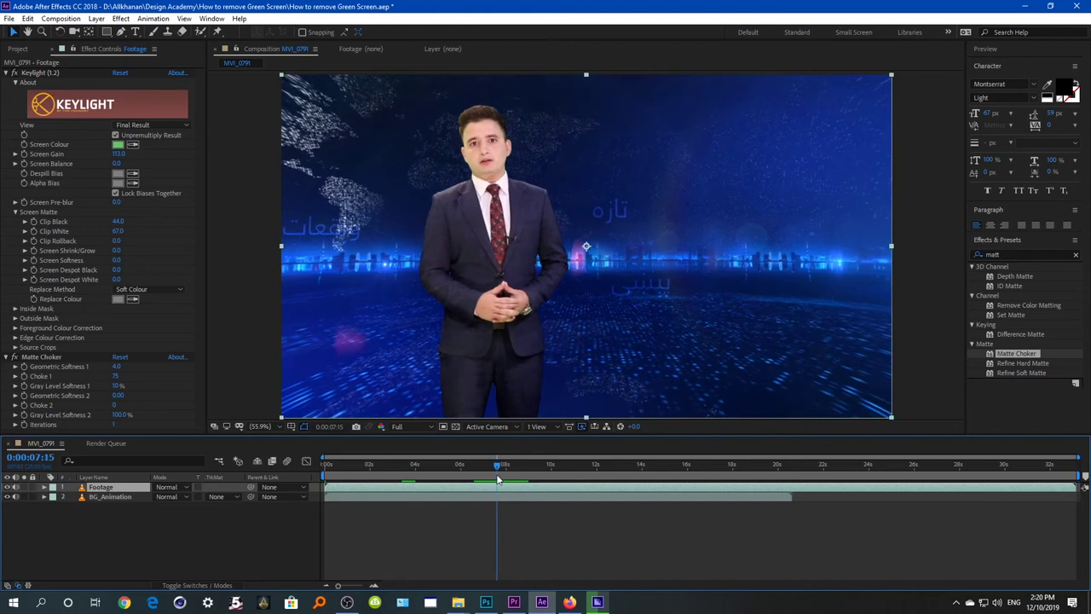
Lower Keylight's Screen Gain to 102 and try a white Alpha Bias colour.
mouse_move(117, 155)
left_mouse_down()
mouse_move(92, 163)
mouse_move(111, 161)
left_mouse_up()
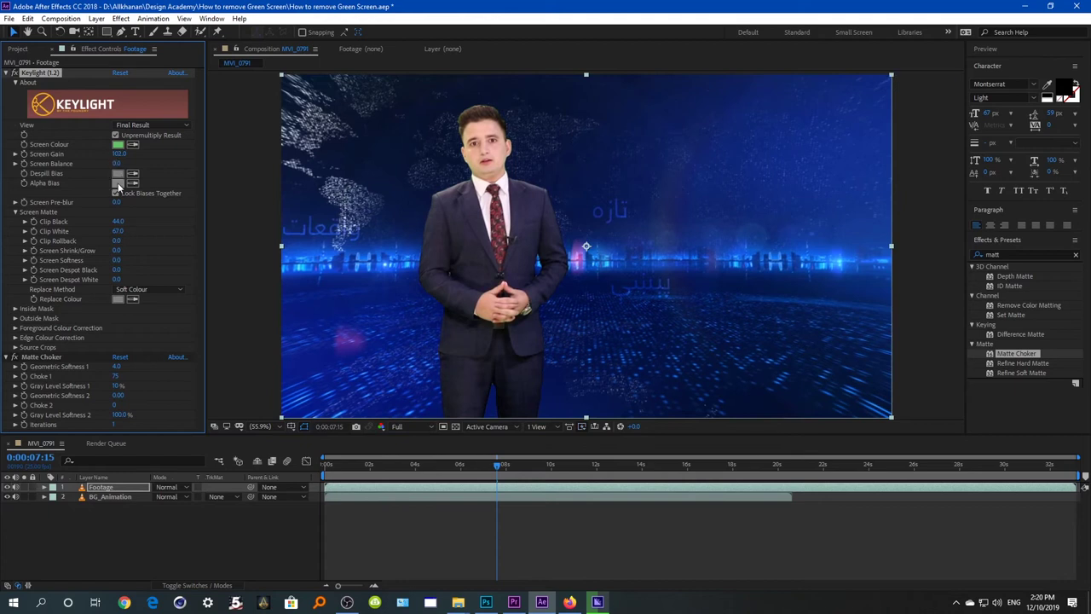
left_click(118, 185)
left_click_drag(736, 358, 582, 201)
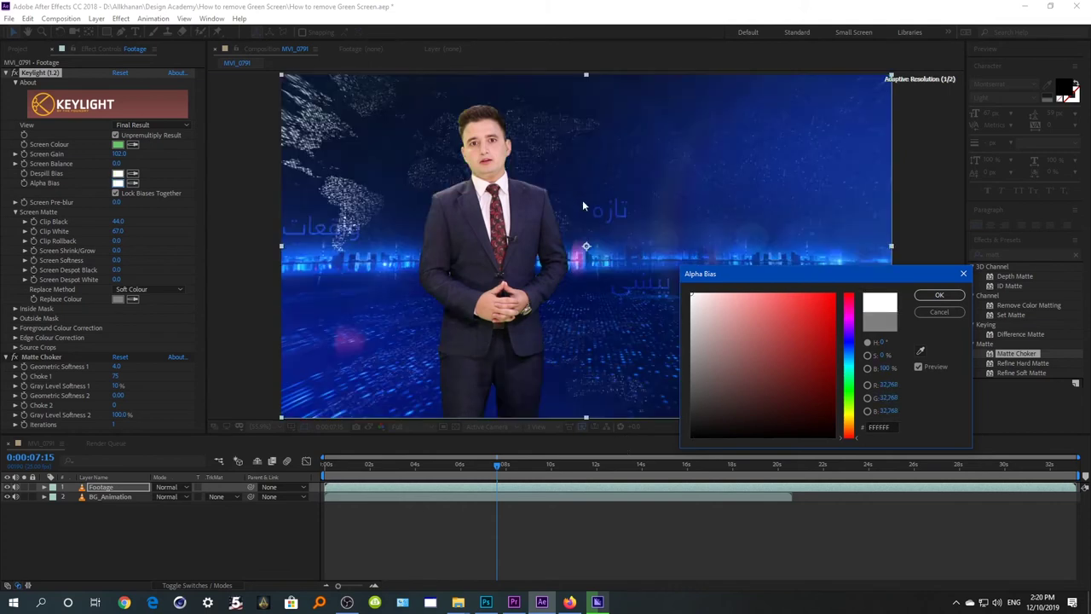
left_click(939, 311)
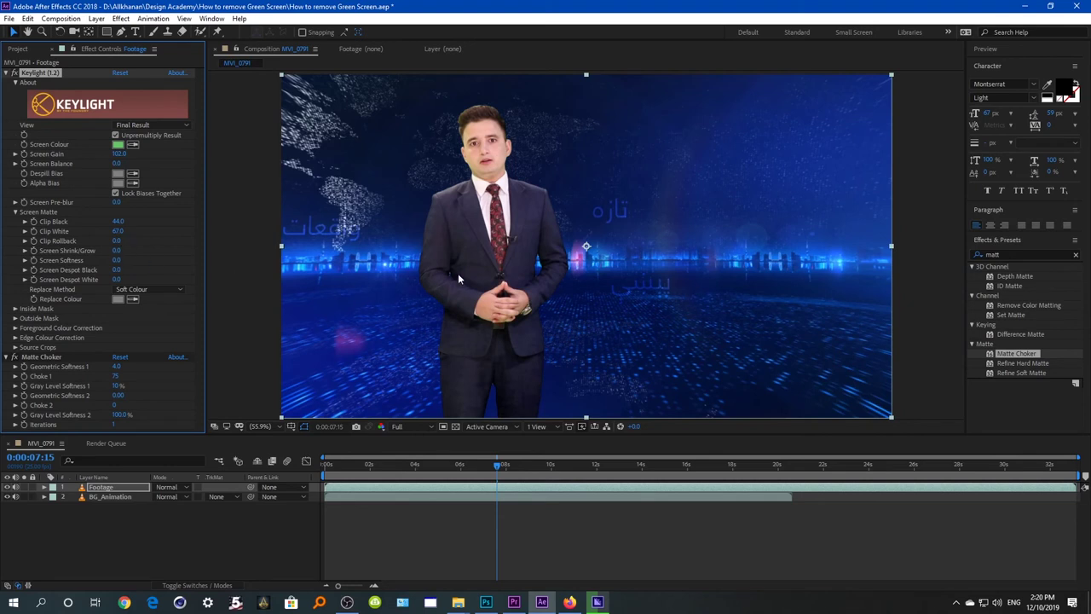
Set the Screen Matte's Replace Colour to black to check the suit edges.
scroll(489, 253, "up", 2)
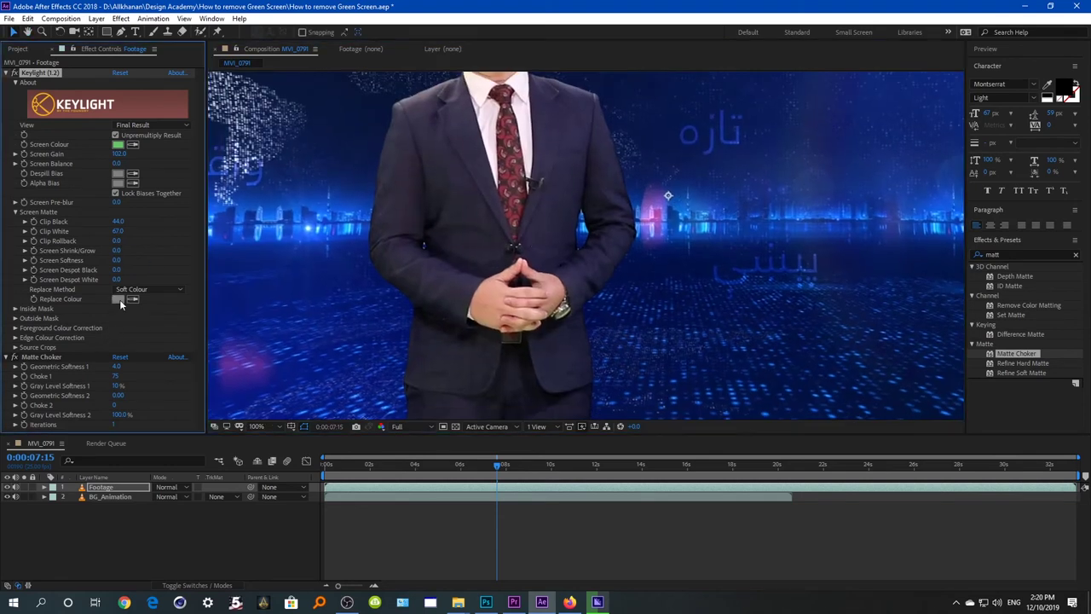
left_click(119, 300)
left_click_drag(767, 396, 647, 291)
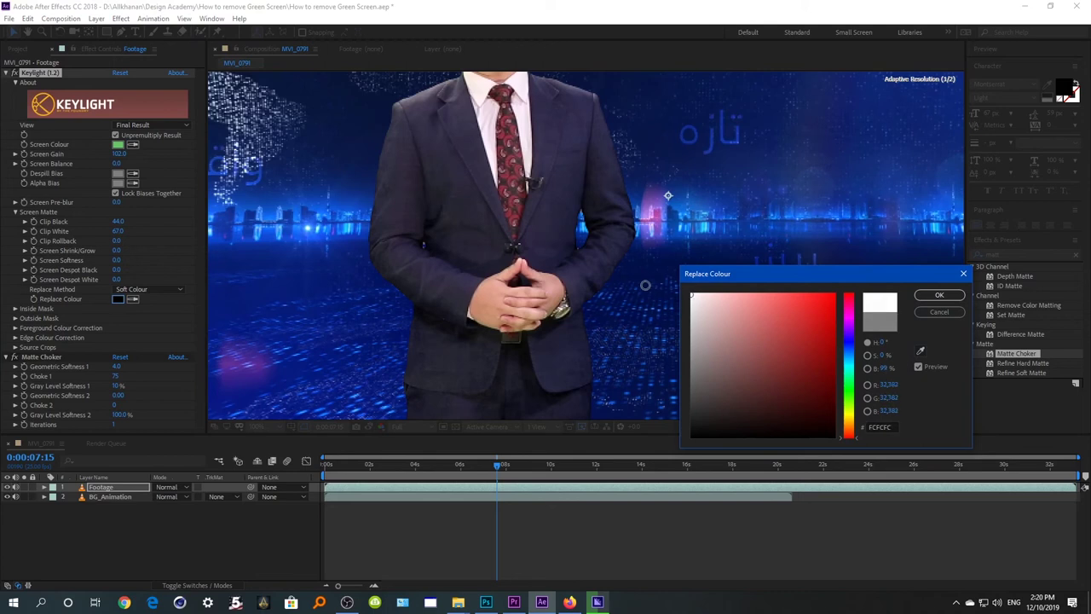
left_click(795, 379)
left_click(938, 295)
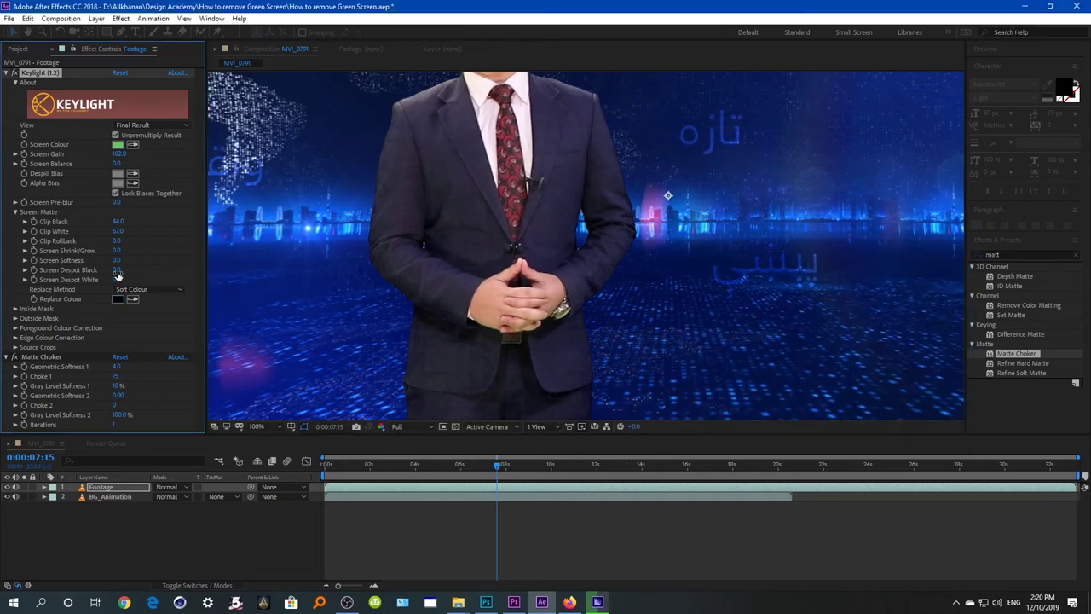
Set the Screen Matte's Clip Black to 23 and Clip White to 71, and turn off Lock Biases Together.
left_click_drag(113, 225, 107, 231)
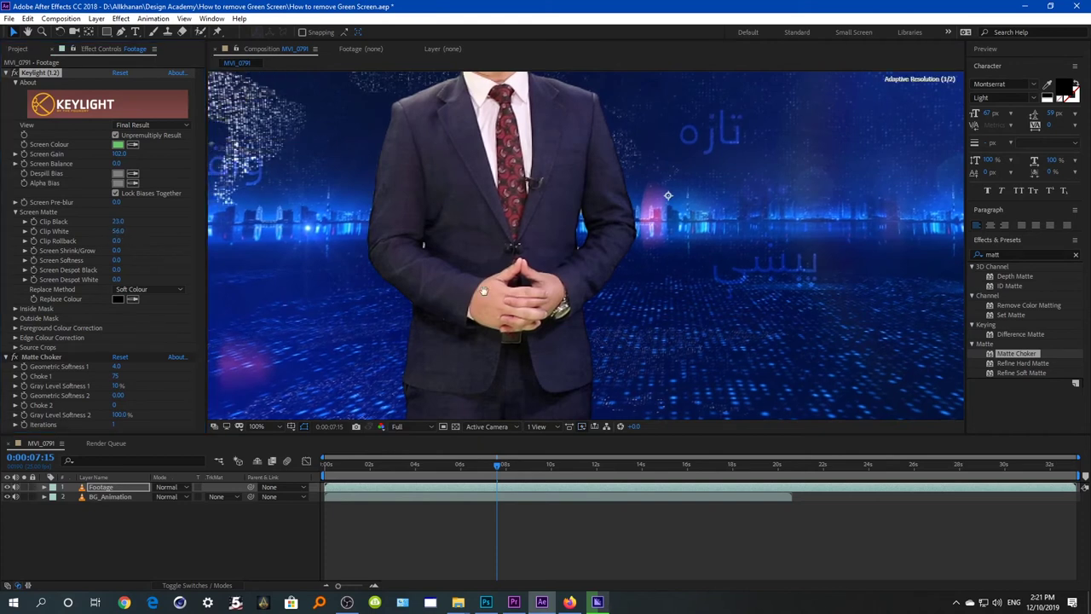
left_click_drag(372, 226, 677, 370)
left_click_drag(116, 232, 130, 233)
key("space")
left_click_drag(664, 233, 423, 186)
left_click(128, 196)
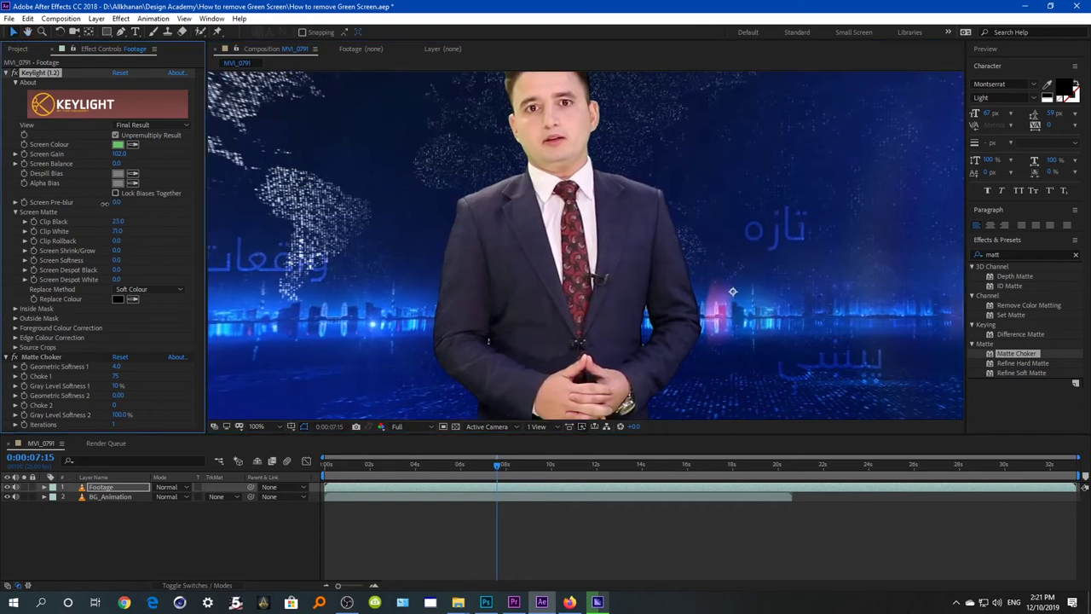
Try a Screen Pre-blur of 2.9 and look through Keylight's Inside Mask settings.
left_click_drag(120, 204, 130, 203)
left_click(14, 212)
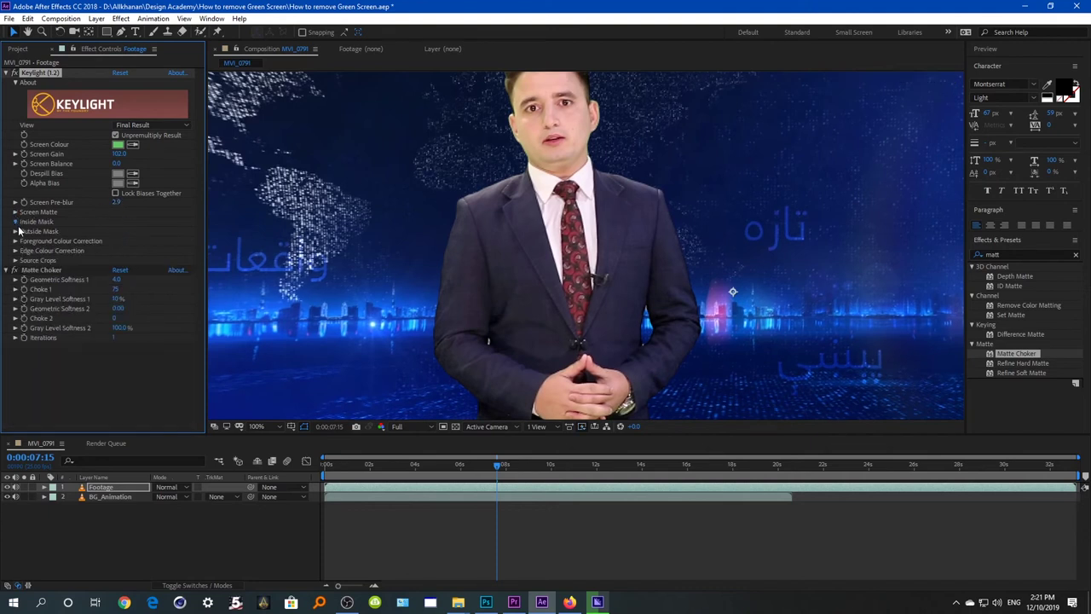
left_click(14, 222)
left_click_drag(117, 241, 67, 271)
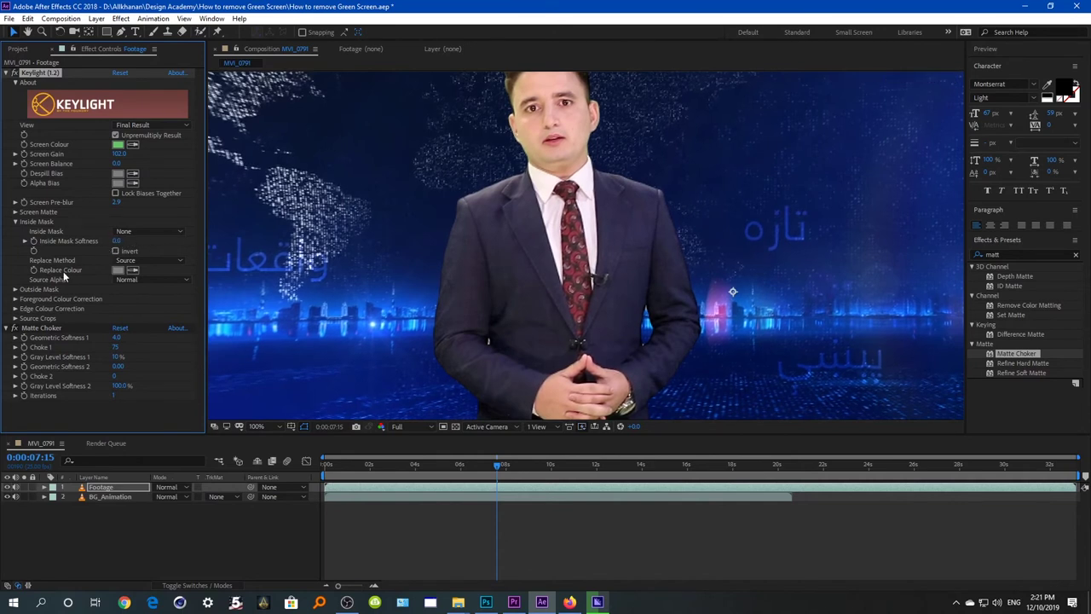
left_click(14, 223)
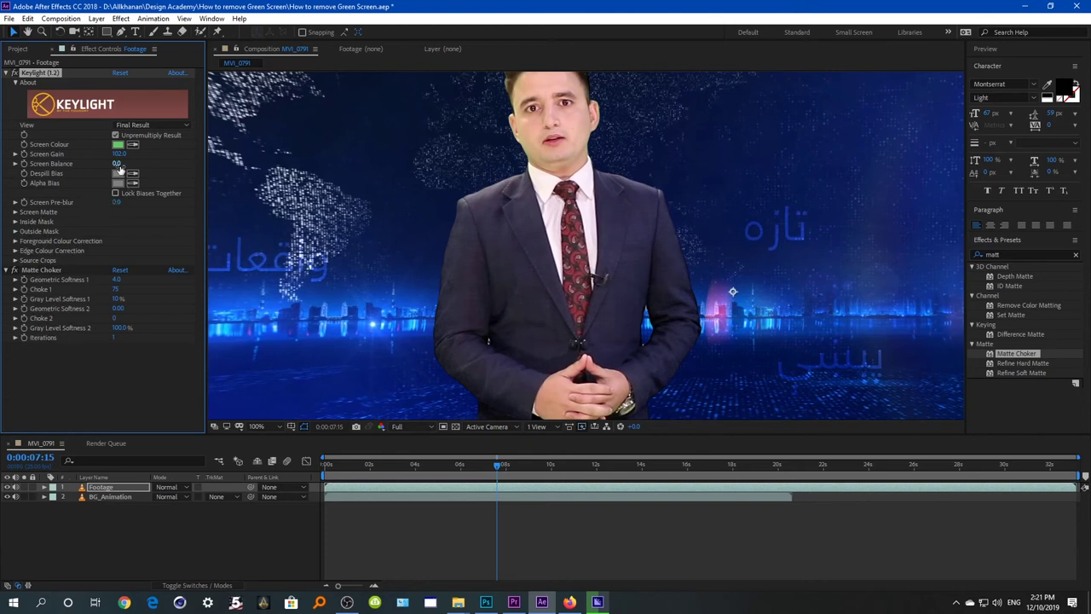
Try Screen Balance at 72 and 100 while inspecting the presenter's suit and face edges.
left_click_drag(118, 165, 159, 164)
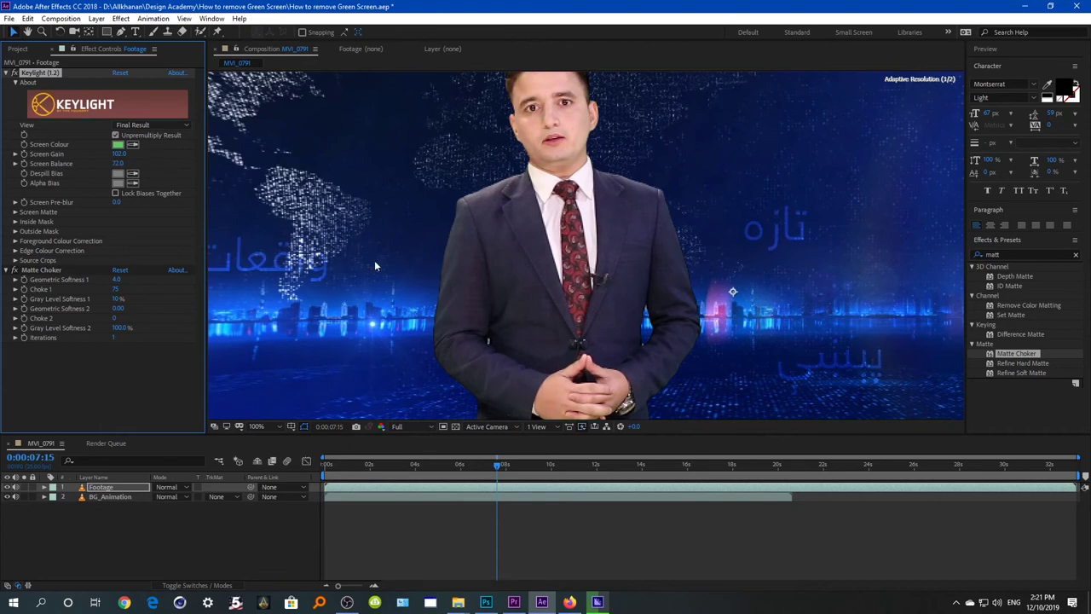
scroll(452, 333, "up", 2)
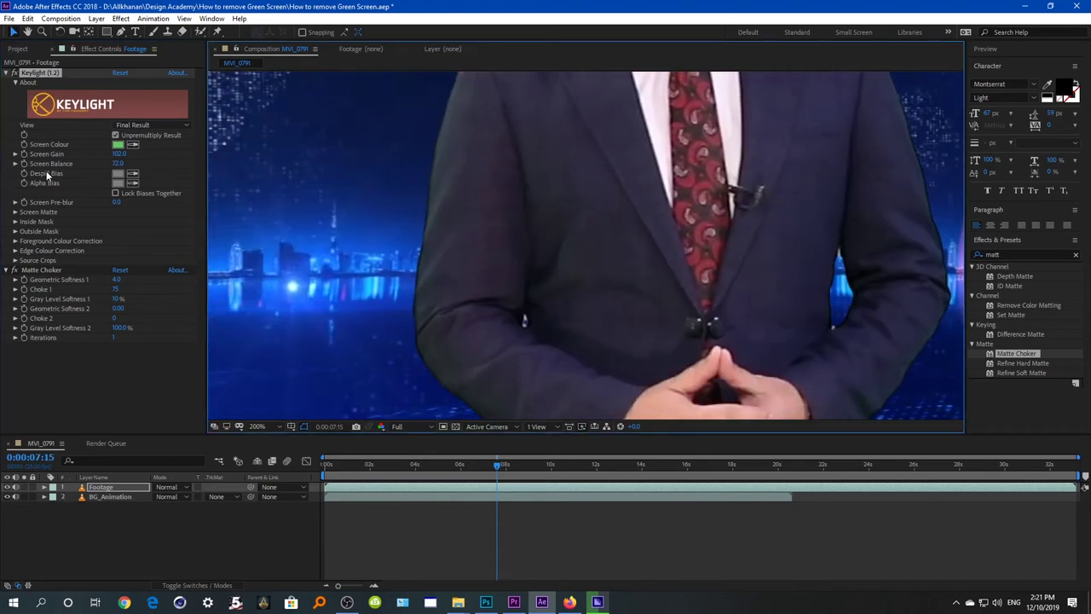
mouse_move(118, 164)
left_mouse_down()
mouse_move(86, 168)
mouse_move(137, 163)
left_mouse_up()
scroll(454, 244, "down", 1)
left_click_drag(511, 223, 400, 321)
key("v")
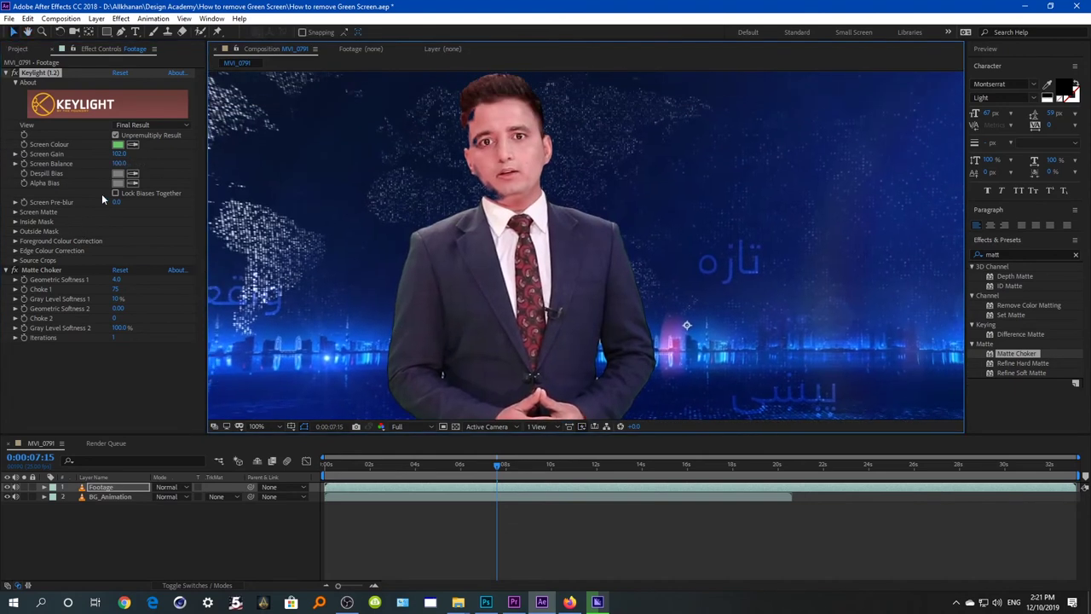
Set Keylight's Screen Balance to 61 and return Screen Pre-blur to 0 after trying higher values.
left_click_drag(117, 202, 125, 200)
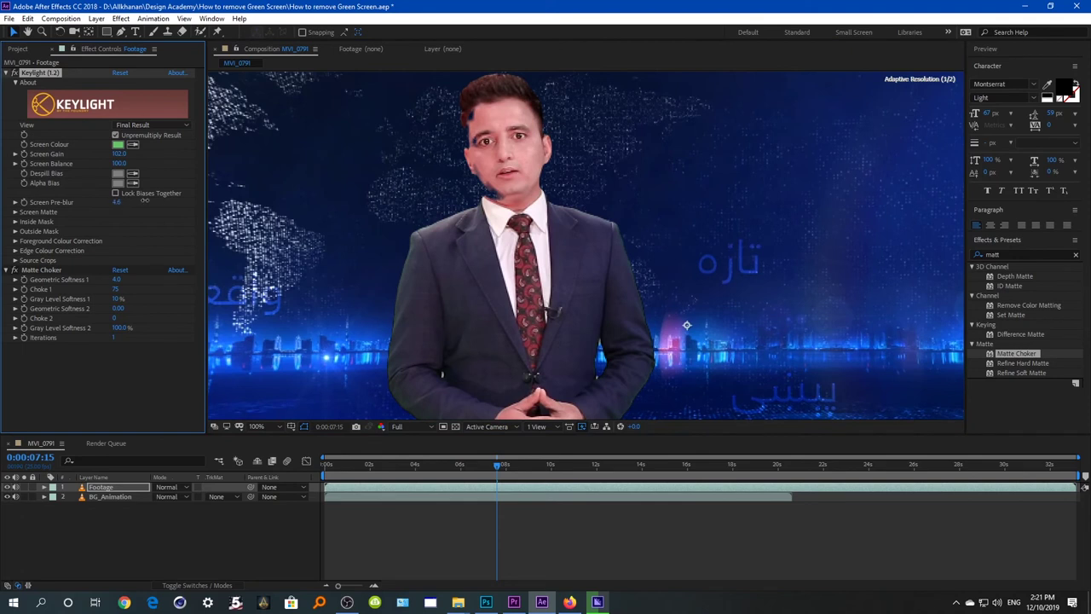
left_click_drag(204, 201, 563, 201)
left_click_drag(438, 219, 111, 233)
left_click_drag(118, 163, 100, 166)
left_click_drag(116, 202, 159, 201)
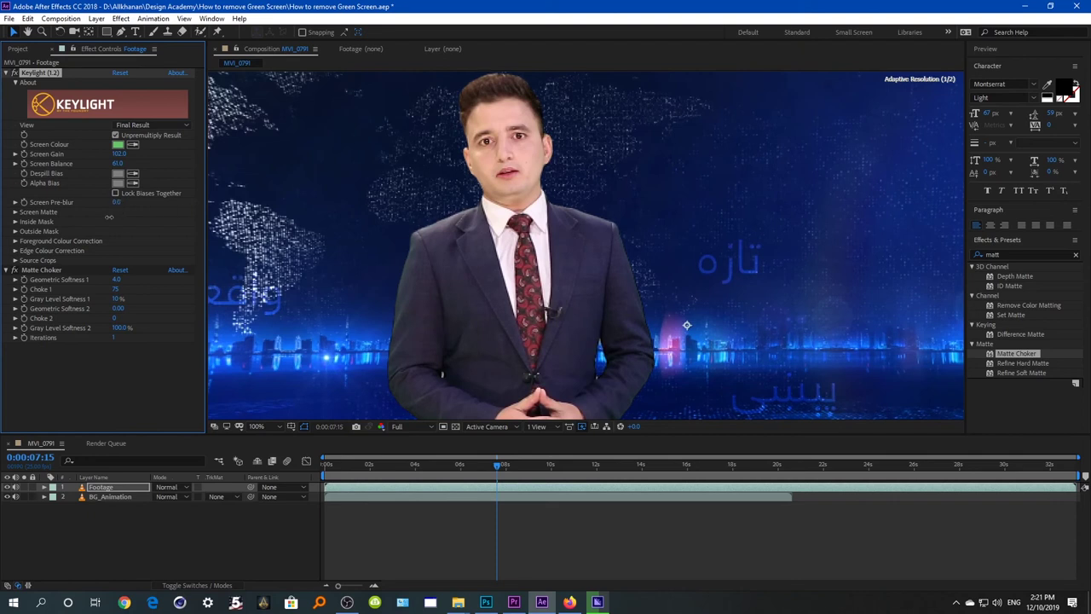
Raise Keylight's Screen Gain to 119 and bring the whole composition into view.
left_click_drag(120, 154, 130, 154)
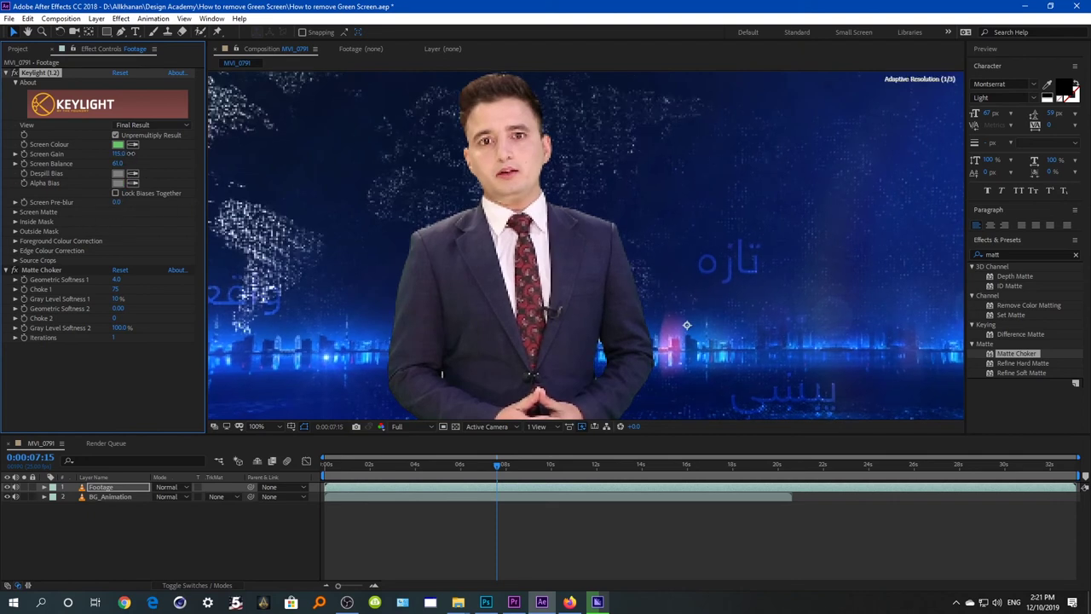
scroll(475, 235, "down", 2)
left_click_drag(498, 297, 463, 254)
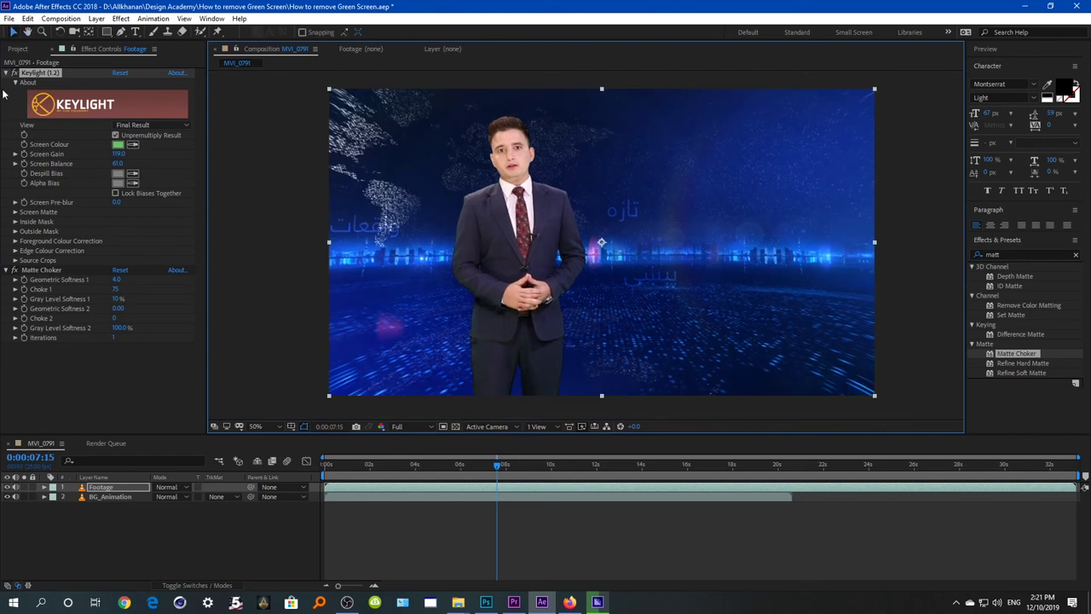
Toggle Keylight off and on to compare the keyed presenter with the original green screen footage.
left_click(12, 274)
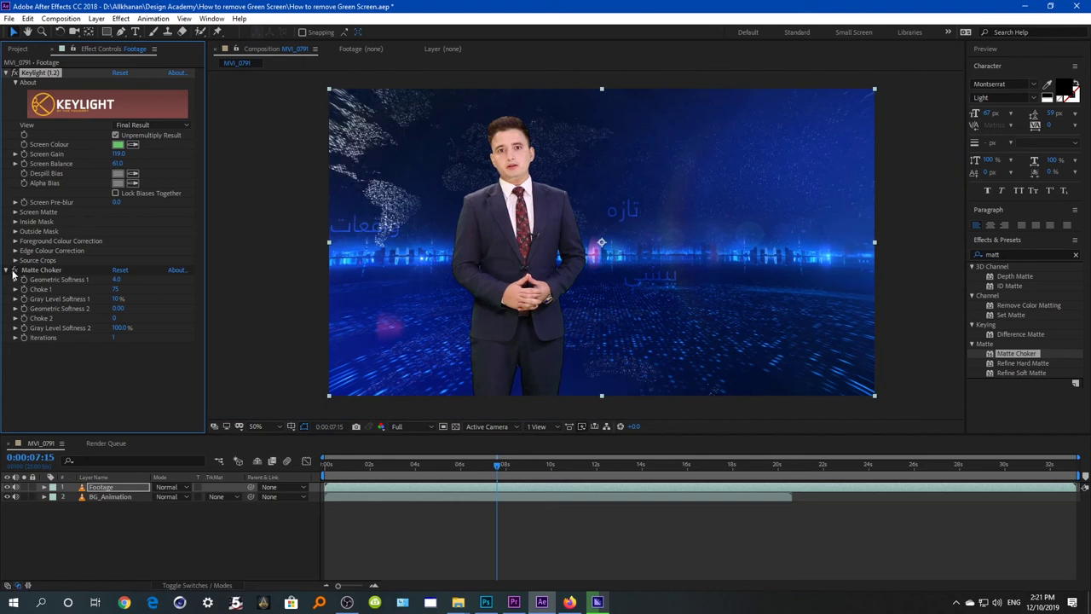
left_click(14, 75)
left_click(15, 75)
left_click(15, 75)
left_click(15, 75)
Preview the keyed composition from 0:00:04:01 with Screen Pre-blur kept at 0.
left_click_drag(124, 199, 138, 199)
left_click_drag(471, 468, 417, 471)
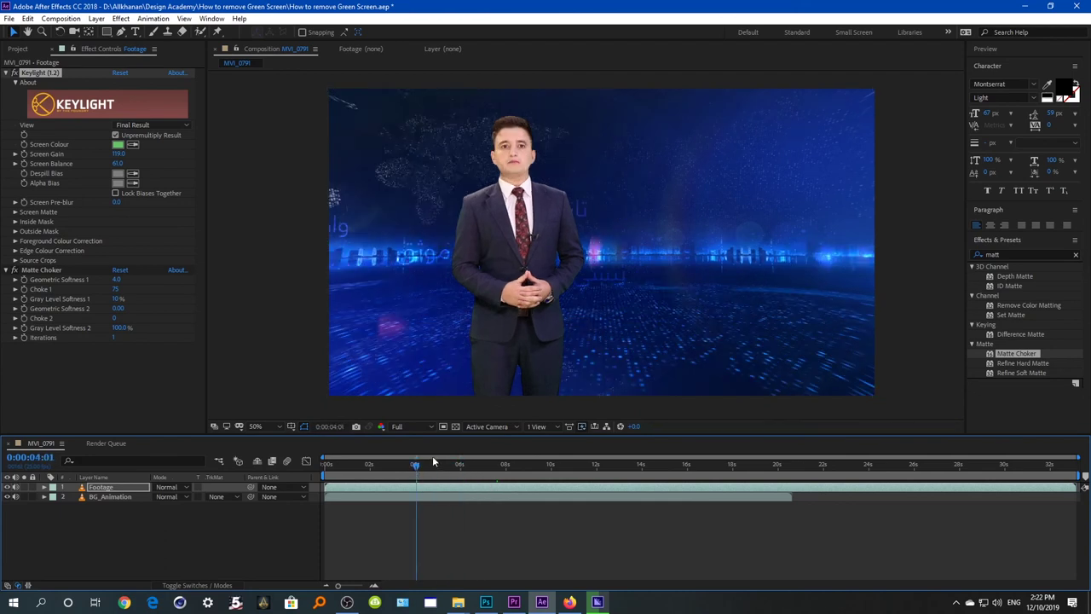
key("space")
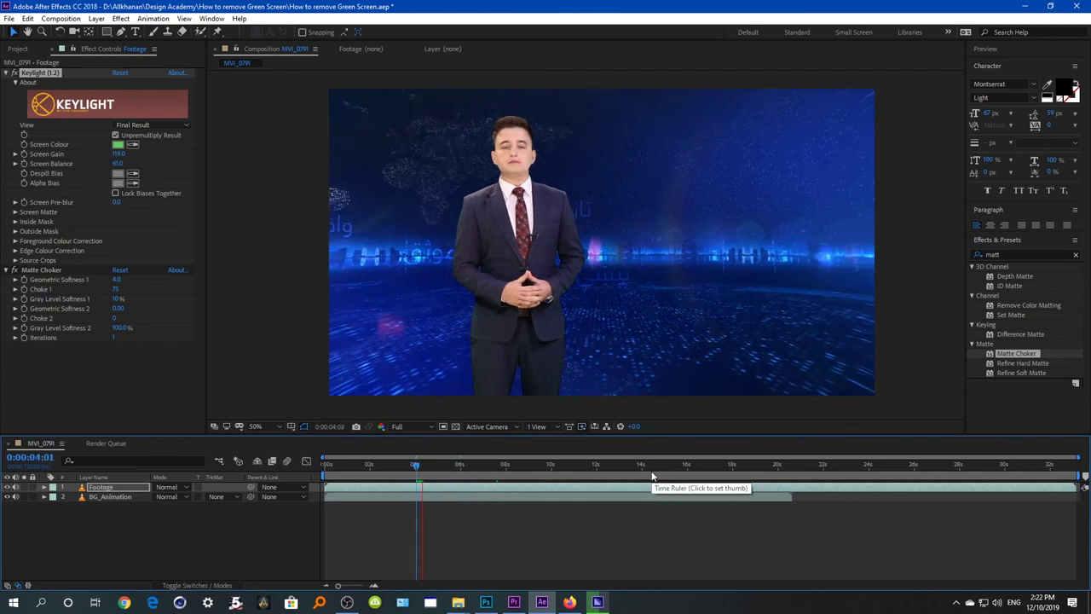